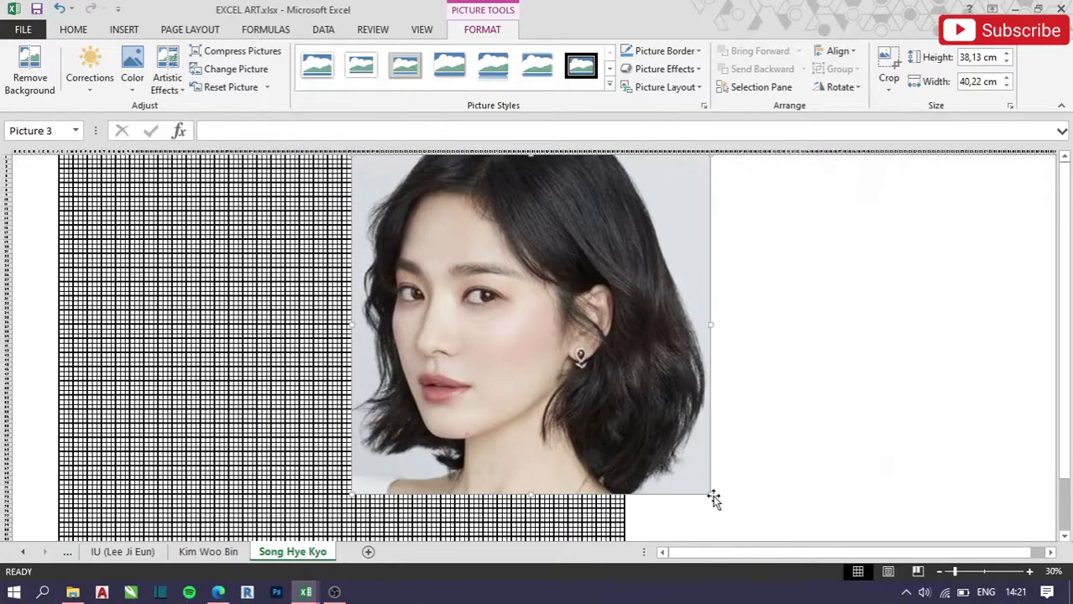
# Enlarge the reference photo and move it to the right of the grid.
pyautogui.moveTo(711, 499); pyautogui.dragTo(794, 536)
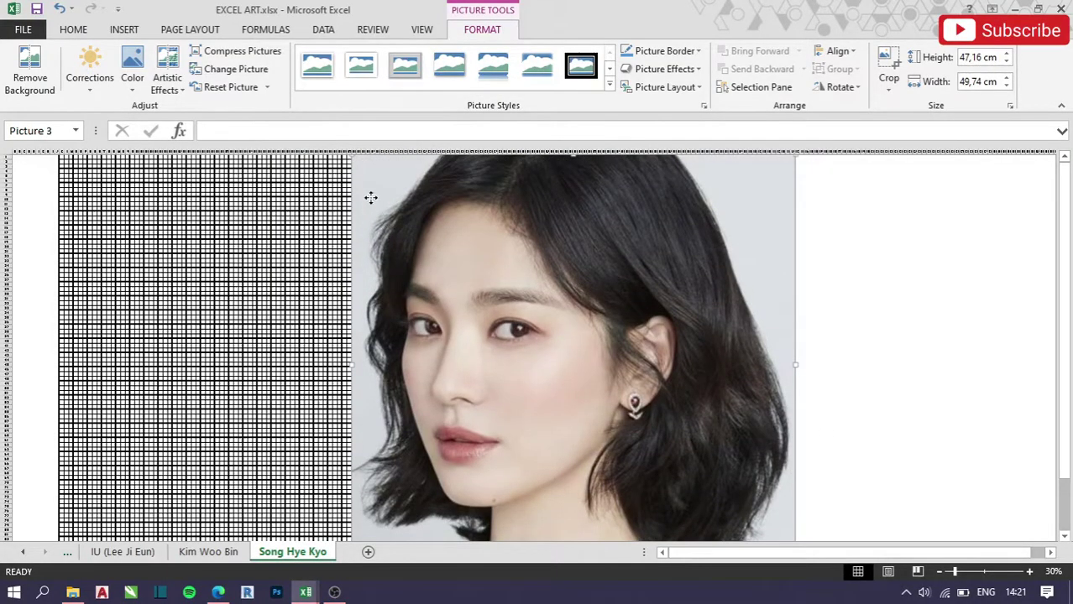
pyautogui.moveTo(371, 197); pyautogui.dragTo(997, 182)
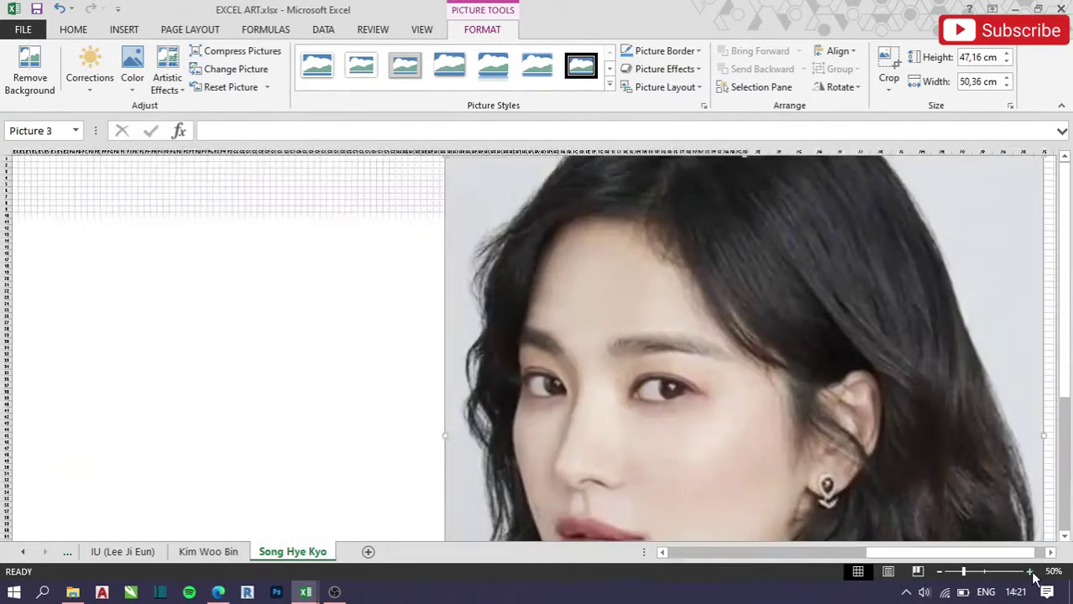
pyautogui.moveTo(848, 553); pyautogui.dragTo(736, 550)
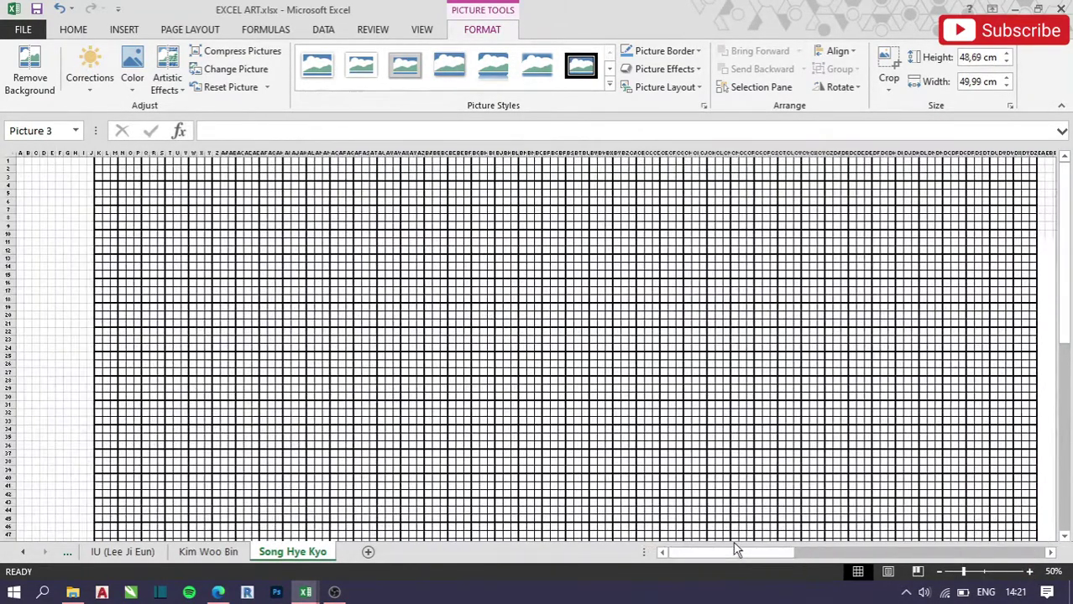
# Fill the entire pixel grid range with magenta.
pyautogui.click(79, 163)
pyautogui.moveTo(79, 163); pyautogui.dragTo(986, 479)
pyautogui.click(251, 82)
pyautogui.click(344, 233)
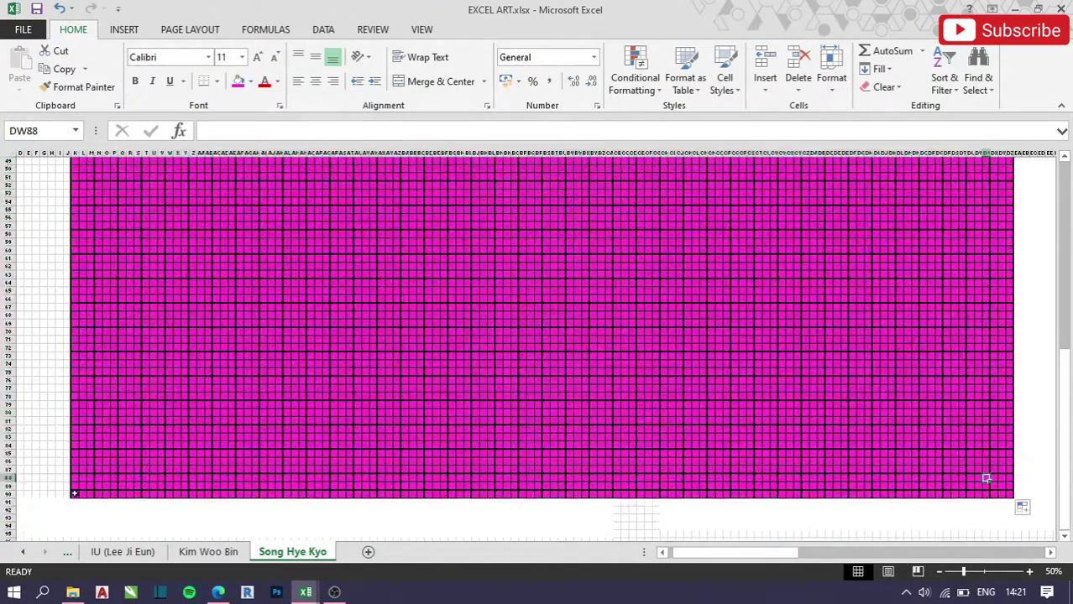
pyautogui.scroll(16, 306, 336)
pyautogui.click(280, 172)
pyautogui.keyDown('ctrl'); pyautogui.scroll(2, 498, 307); pyautogui.keyUp('ctrl')
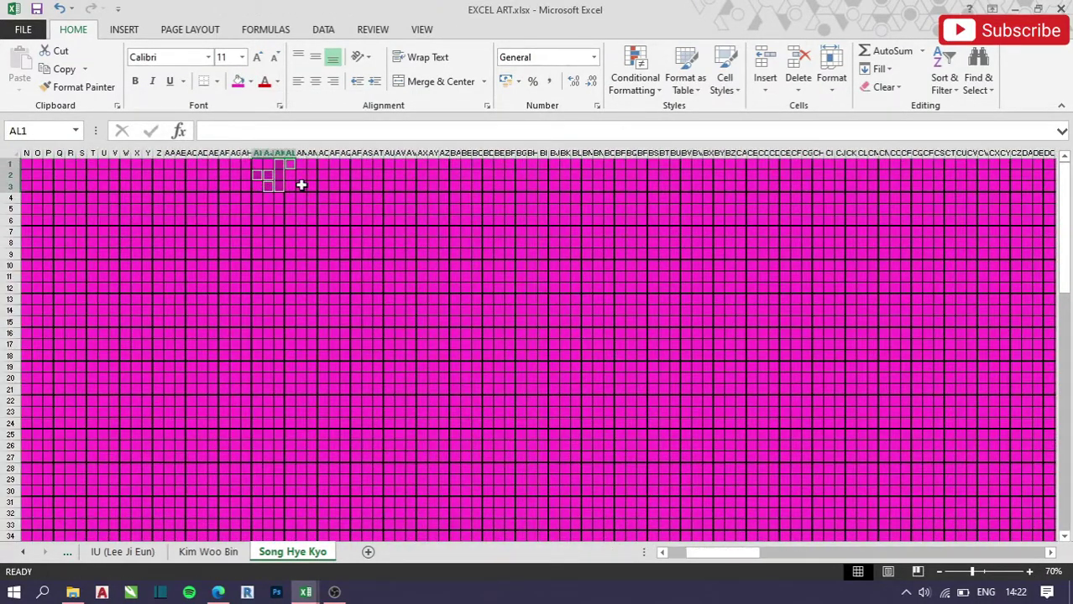
# Fill the top hair block and scattered highlight cells with lighter blue.
pyautogui.moveTo(290, 164); pyautogui.dragTo(910, 256)
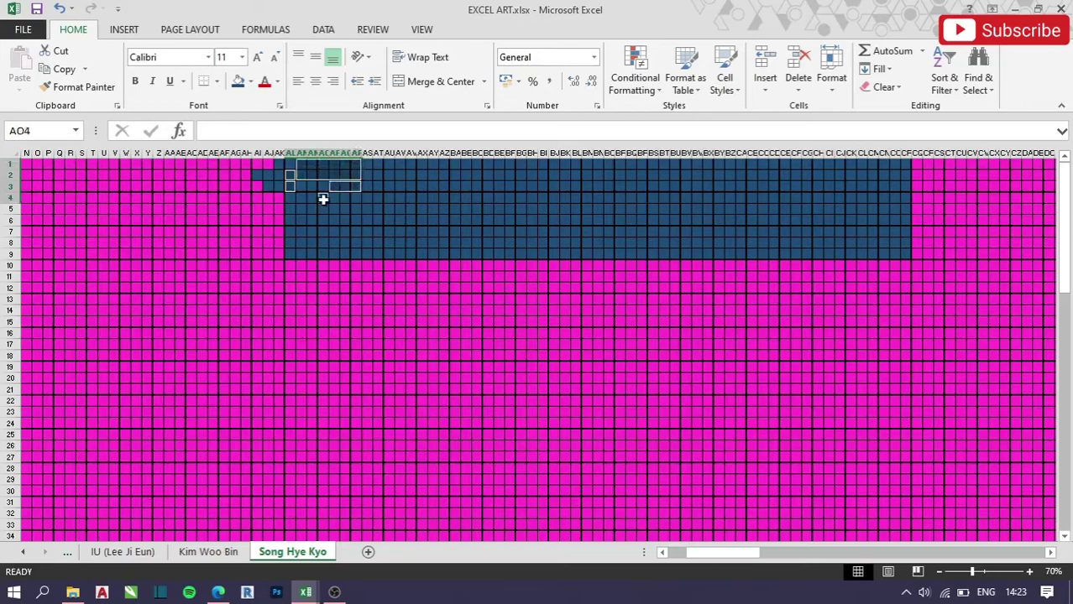
pyautogui.keyDown('ctrl'); pyautogui.click(334, 198); pyautogui.keyUp('ctrl')
pyautogui.keyDown('ctrl'); pyautogui.click(360, 215); pyautogui.keyUp('ctrl')
pyautogui.keyDown('ctrl'); pyautogui.click(334, 232); pyautogui.keyUp('ctrl')
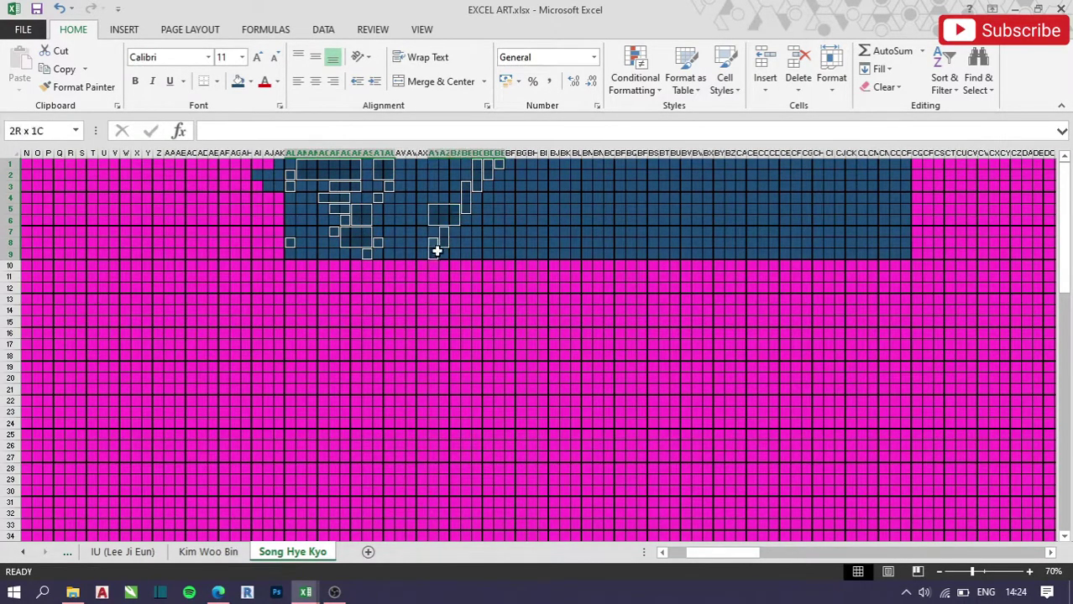
pyautogui.keyDown('ctrl'); pyautogui.click(410, 269); pyautogui.keyUp('ctrl')
pyautogui.moveTo(905, 163)
pyautogui.mouseDown()
pyautogui.moveTo(813, 188)
pyautogui.moveTo(788, 222)
pyautogui.mouseUp()
pyautogui.keyDown('ctrl'); pyautogui.click(772, 172); pyautogui.keyUp('ctrl')
pyautogui.moveTo(848, 198); pyautogui.dragTo(878, 220)
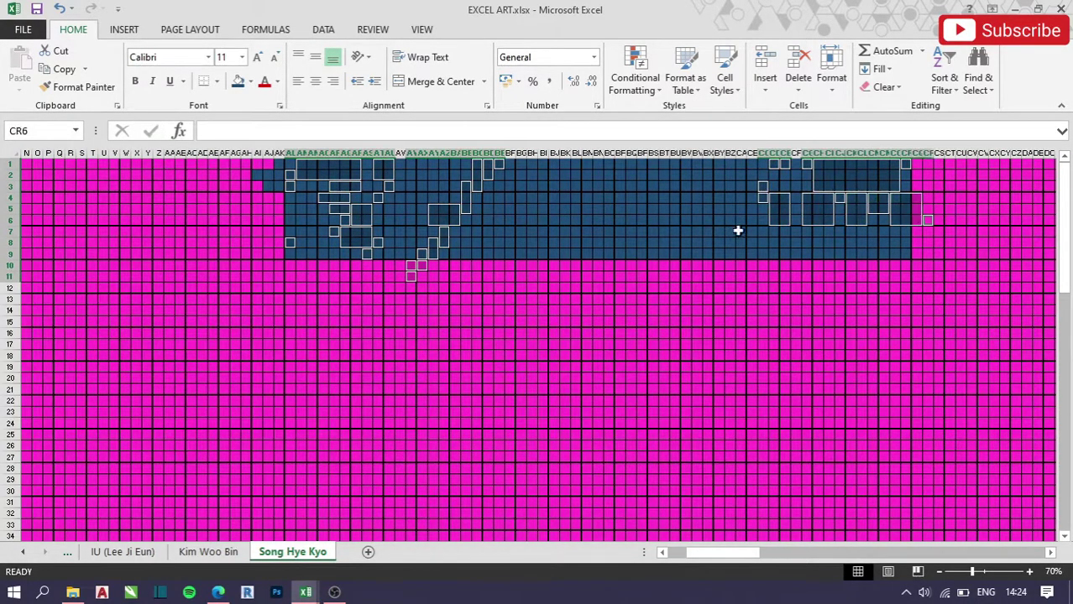
pyautogui.click(251, 81)
pyautogui.click(295, 118)
# Fill the hair band across rows 10–12 and the lower-left hair dark blue.
pyautogui.click(195, 243)
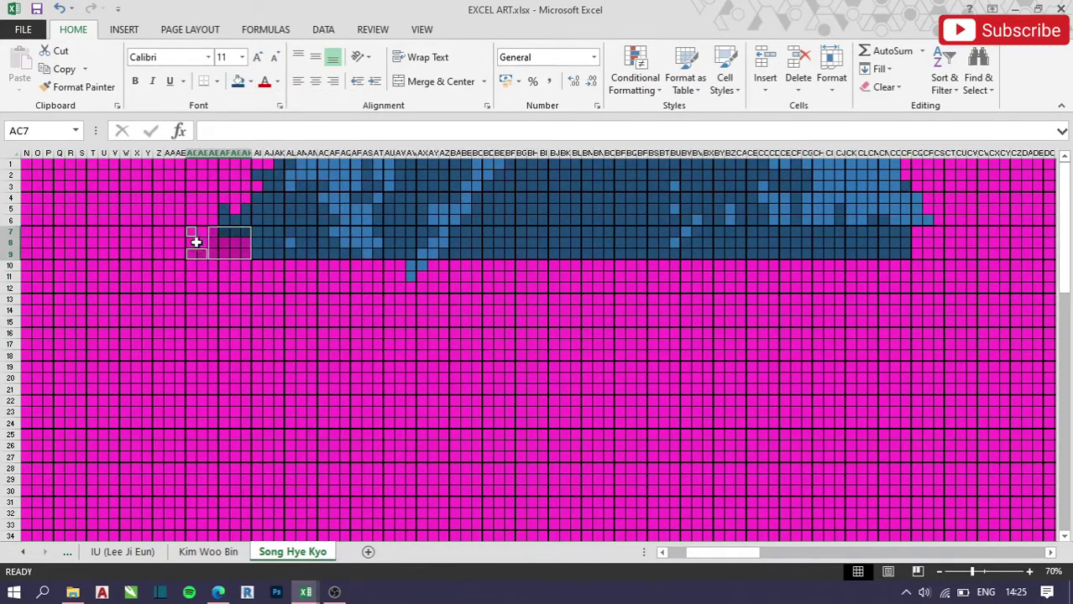
pyautogui.moveTo(192, 266); pyautogui.dragTo(790, 288)
pyautogui.keyDown('ctrl'); pyautogui.click(938, 220); pyautogui.keyUp('ctrl')
pyautogui.moveTo(178, 291); pyautogui.dragTo(349, 324)
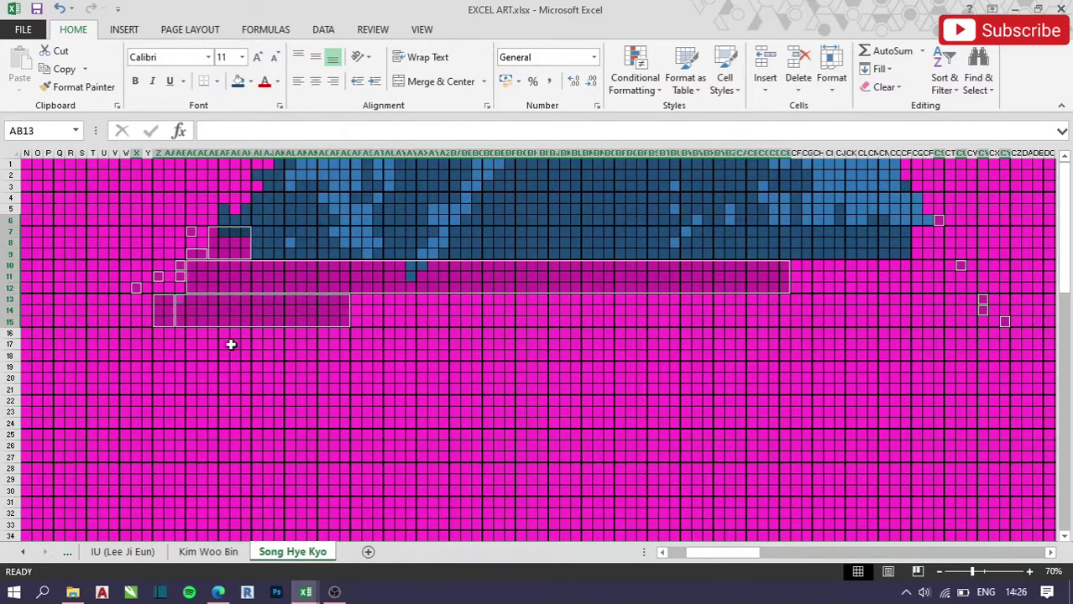
pyautogui.moveTo(239, 327)
pyautogui.mouseDown()
pyautogui.moveTo(122, 360)
pyautogui.moveTo(91, 420)
pyautogui.mouseUp()
pyautogui.press('F4')
# Fill the right-side hair cells in rows 7–15 light blue.
pyautogui.moveTo(941, 230)
pyautogui.mouseDown()
pyautogui.moveTo(851, 251)
pyautogui.moveTo(773, 252)
pyautogui.mouseUp()
pyautogui.moveTo(735, 244); pyautogui.dragTo(707, 244)
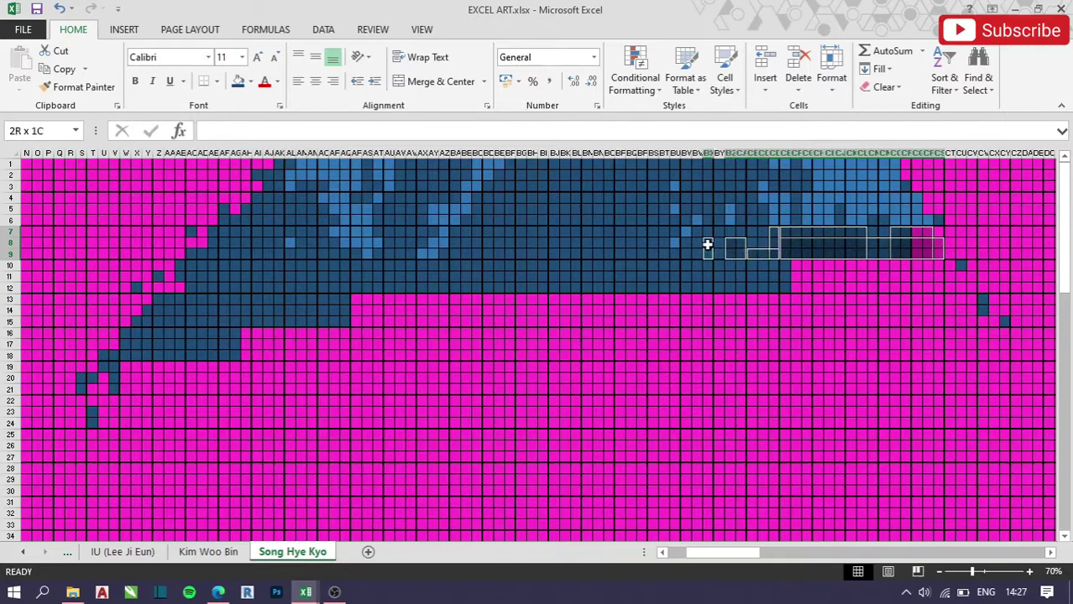
pyautogui.moveTo(794, 270)
pyautogui.mouseDown()
pyautogui.moveTo(936, 283)
pyautogui.moveTo(854, 323)
pyautogui.moveTo(663, 295)
pyautogui.mouseUp()
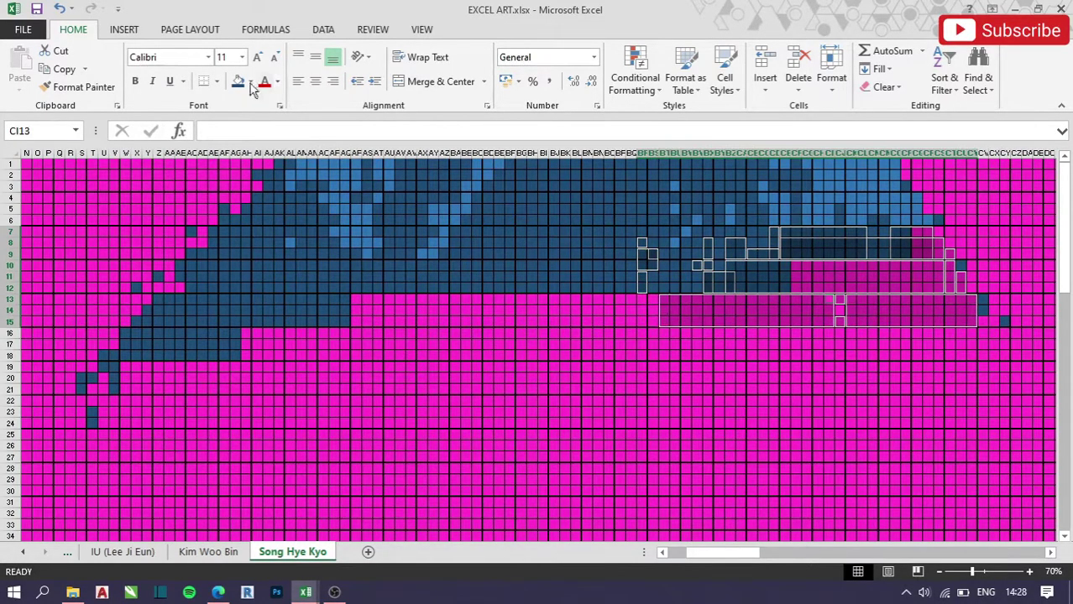
pyautogui.press('F4')
pyautogui.click(412, 287)
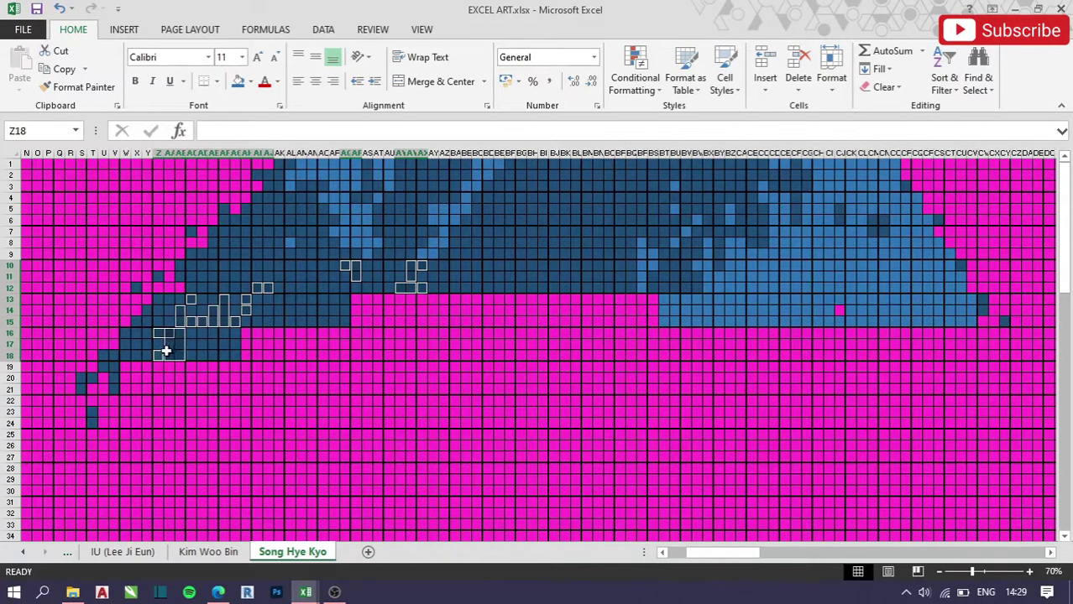
# Colour the lower-left hair in rows 16–30 and cells near row 14 blue.
pyautogui.moveTo(228, 335)
pyautogui.mouseDown()
pyautogui.moveTo(163, 367)
pyautogui.moveTo(112, 420)
pyautogui.mouseUp()
pyautogui.press('F4')
pyautogui.click(191, 402)
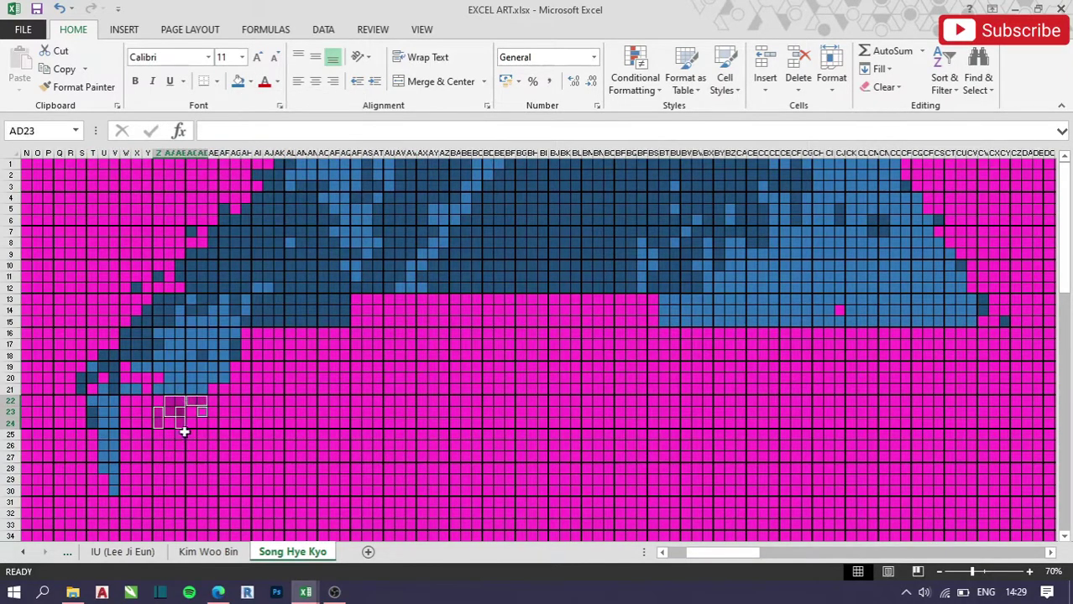
pyautogui.keyDown('ctrl'); pyautogui.click(606, 313); pyautogui.keyUp('ctrl')
pyautogui.press('F4')
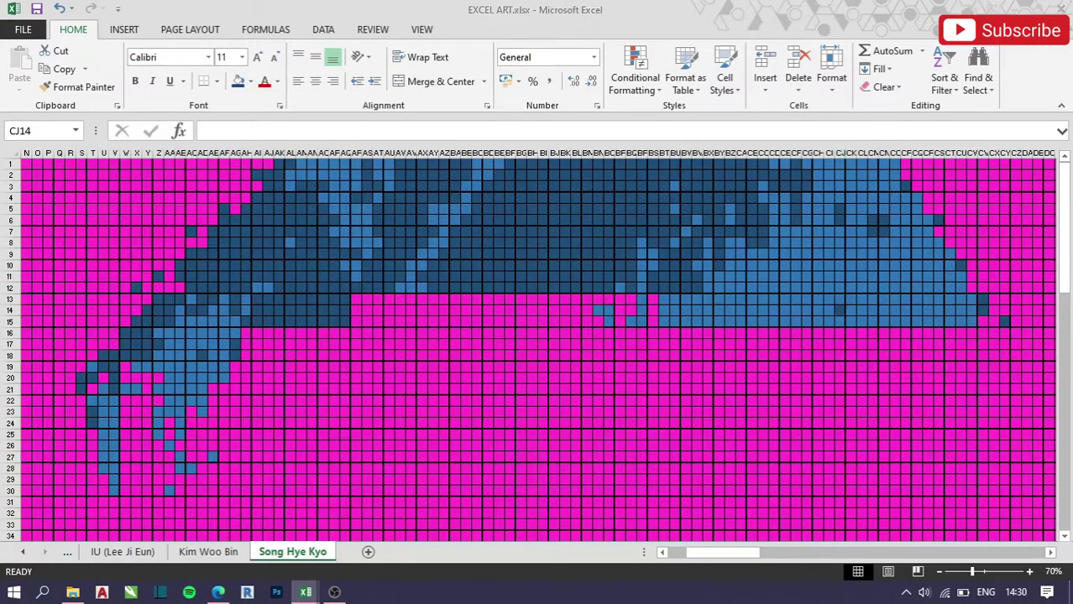
# Select the face block and fill a diagonal staircase down rows 14–19 dark navy.
pyautogui.moveTo(191, 368); pyautogui.dragTo(702, 520)
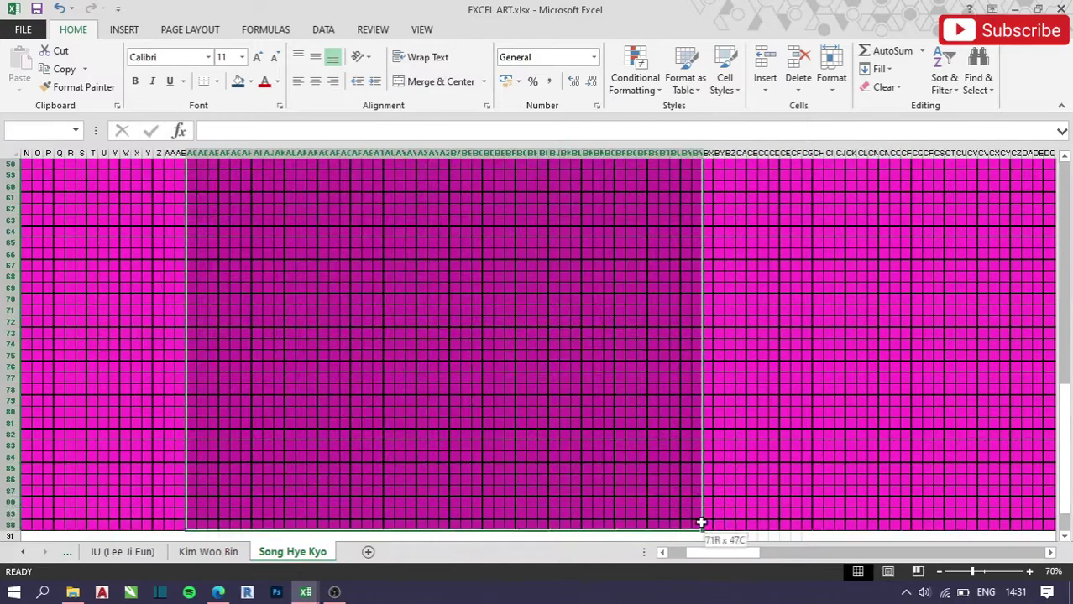
pyautogui.moveTo(419, 288); pyautogui.dragTo(446, 288)
pyautogui.moveTo(454, 299); pyautogui.dragTo(469, 312)
pyautogui.keyDown('ctrl'); pyautogui.click(477, 321); pyautogui.keyUp('ctrl')
pyautogui.keyDown('ctrl'); pyautogui.click(488, 345); pyautogui.keyUp('ctrl')
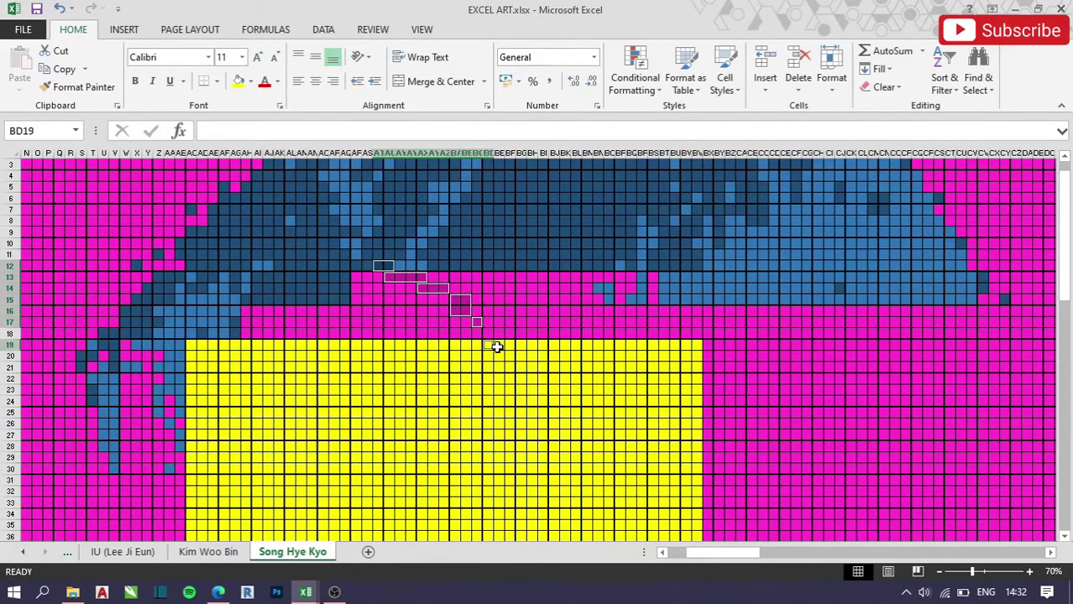
pyautogui.moveTo(565, 446); pyautogui.dragTo(577, 457)
pyautogui.press('F4')
# Fill more arc cells along the left side dark navy.
pyautogui.moveTo(301, 266); pyautogui.dragTo(313, 266)
pyautogui.moveTo(279, 277); pyautogui.dragTo(291, 277)
pyautogui.keyDown('ctrl'); pyautogui.click(245, 322); pyautogui.keyUp('ctrl')
pyautogui.moveTo(269, 288)
pyautogui.mouseDown()
pyautogui.moveTo(368, 266)
pyautogui.moveTo(370, 278)
pyautogui.moveTo(436, 299)
pyautogui.mouseUp()
pyautogui.press('F4')
# Fill the arc cells in rows 13–15 and their down-left extension red.
pyautogui.keyDown('ctrl'); pyautogui.click(582, 490); pyautogui.keyUp('ctrl')
pyautogui.click(251, 81)
pyautogui.click(239, 204)
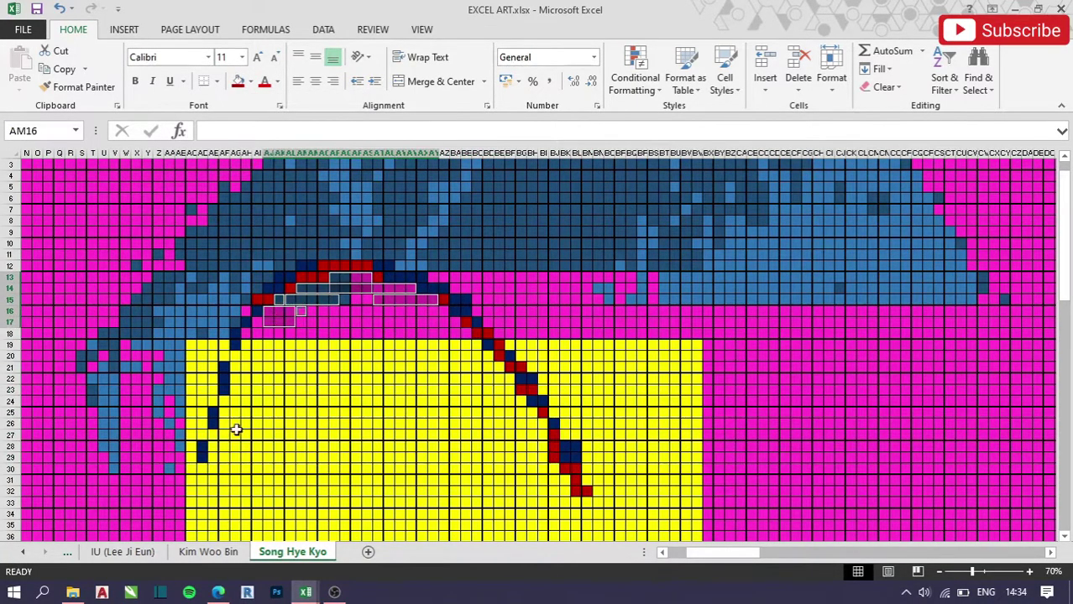
pyautogui.moveTo(237, 362); pyautogui.dragTo(235, 413)
pyautogui.moveTo(213, 435); pyautogui.dragTo(212, 492)
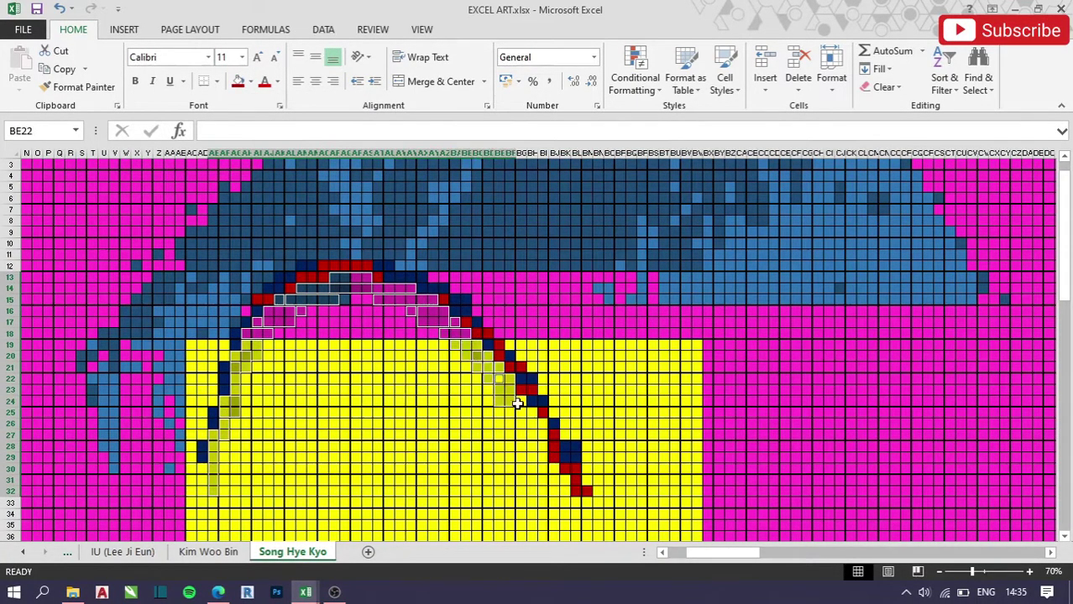
pyautogui.click(251, 81)
pyautogui.click(292, 233)
# Fill the arc-top block and a diagonal strip along the arc with a custom orange.
pyautogui.scroll(-1, 376, 252)
pyautogui.moveTo(321, 233)
pyautogui.mouseDown()
pyautogui.moveTo(369, 233)
pyautogui.moveTo(399, 299)
pyautogui.mouseUp()
pyautogui.click(251, 81)
pyautogui.click(259, 210)
pyautogui.click(251, 82)
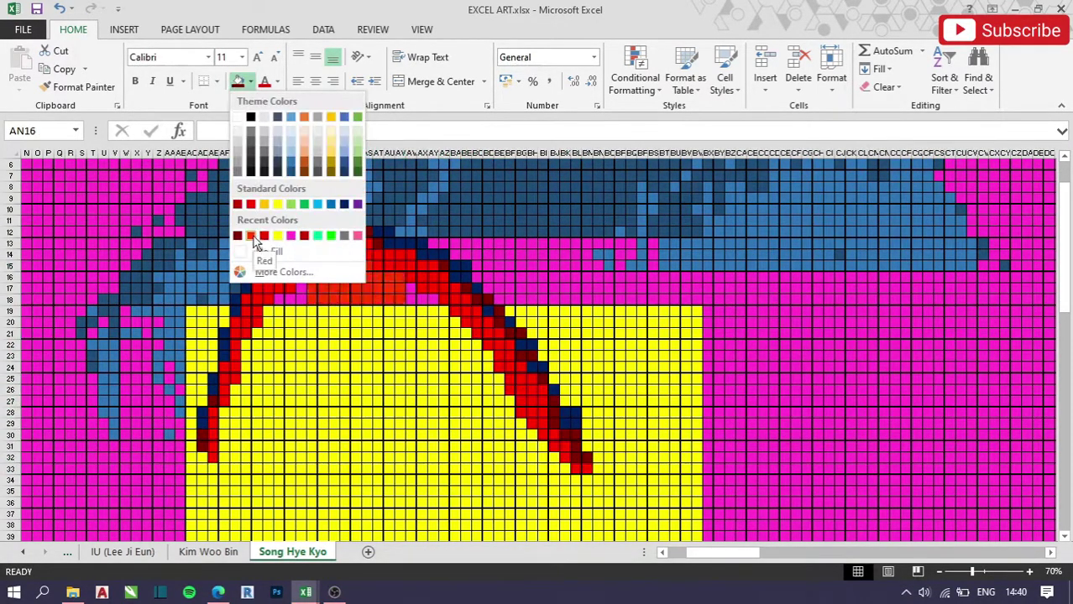
pyautogui.click(282, 267)
pyautogui.click(864, 73)
pyautogui.moveTo(277, 307); pyautogui.dragTo(219, 482)
pyautogui.press('F4')
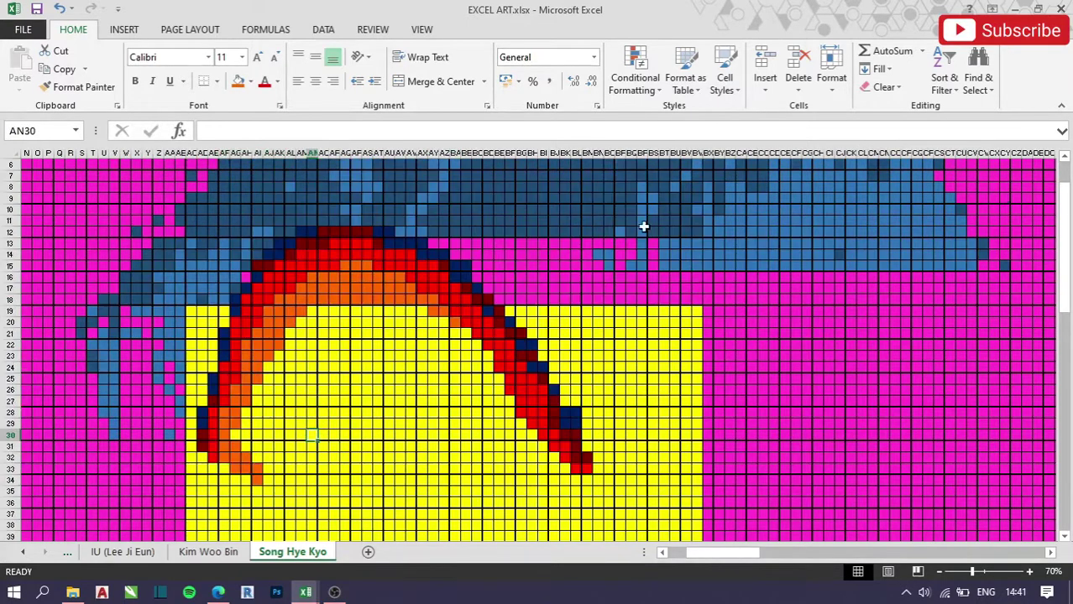
pyautogui.moveTo(429, 243)
pyautogui.mouseDown()
pyautogui.moveTo(523, 256)
pyautogui.moveTo(575, 376)
pyautogui.moveTo(1016, 449)
pyautogui.mouseUp()
# Fill the row-13 cells dark blue and select right-side hair in rows 16–21.
pyautogui.press('F4')
pyautogui.click(251, 81)
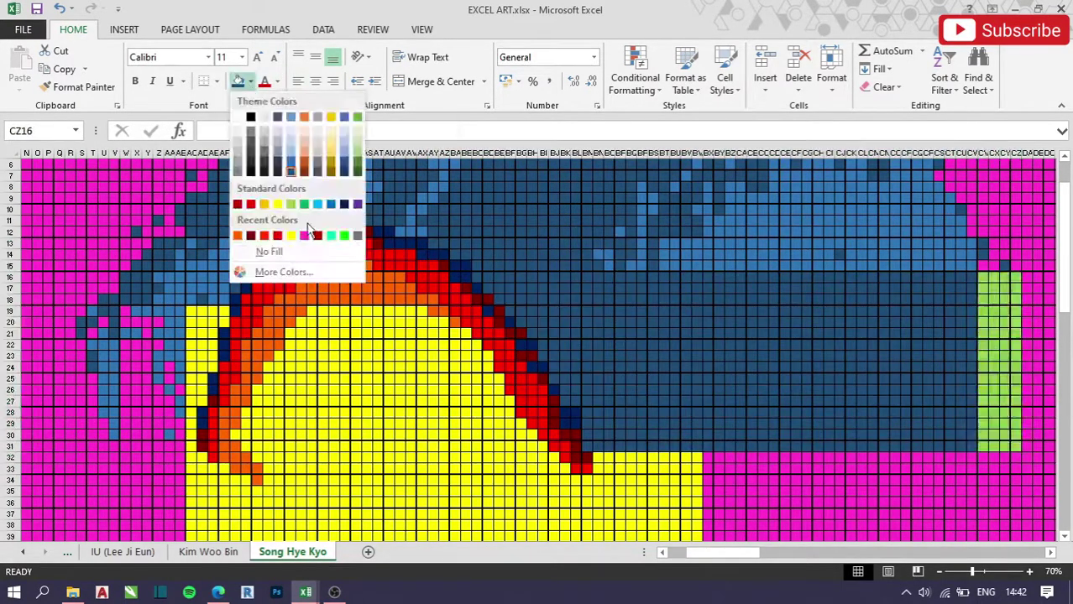
pyautogui.click(243, 234)
pyautogui.moveTo(542, 332); pyautogui.dragTo(561, 337)
pyautogui.moveTo(554, 298); pyautogui.dragTo(554, 336)
pyautogui.keyDown('ctrl'); pyautogui.click(597, 289); pyautogui.keyUp('ctrl')
pyautogui.moveTo(630, 277)
pyautogui.mouseDown()
pyautogui.moveTo(966, 298)
pyautogui.moveTo(1012, 336)
pyautogui.mouseUp()
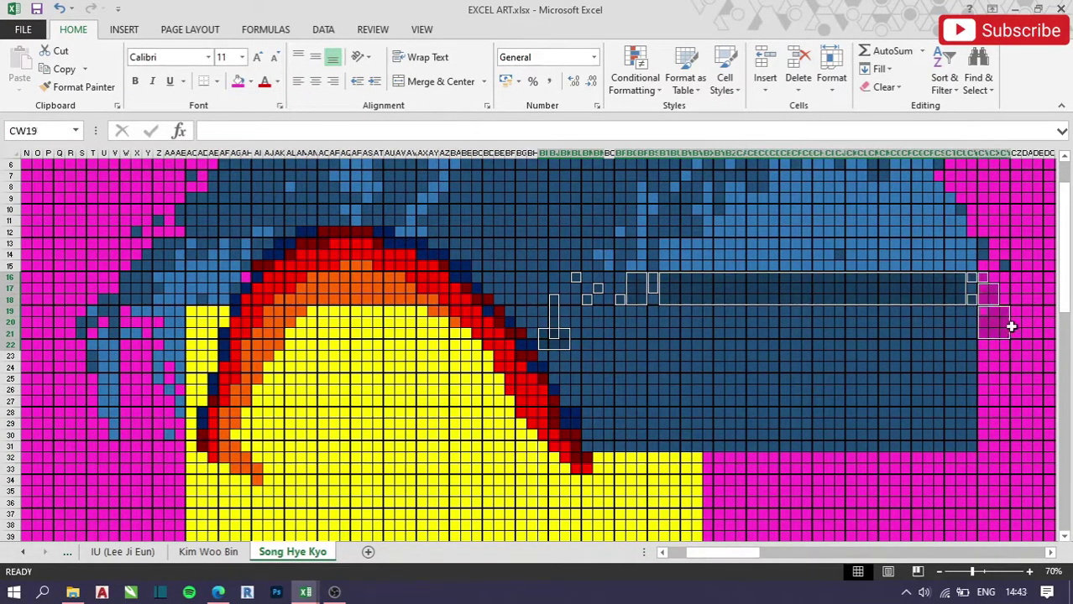
pyautogui.moveTo(1012, 374)
pyautogui.mouseDown()
pyautogui.moveTo(1018, 401)
pyautogui.moveTo(813, 380)
pyautogui.mouseUp()
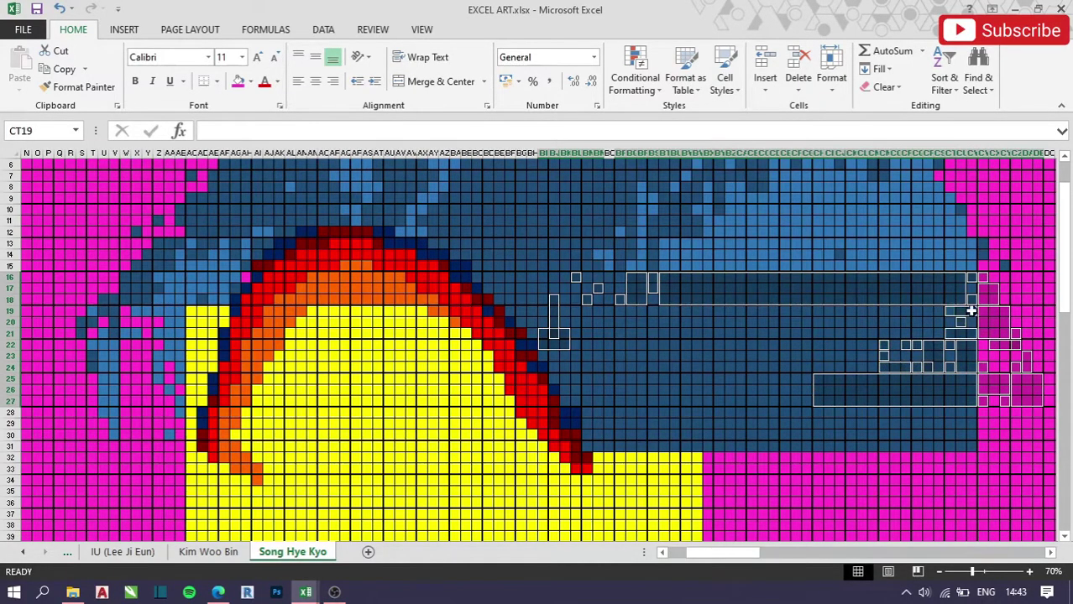
# Add right-side hair cells in rows 19–30 and fill them dark blue.
pyautogui.moveTo(971, 311)
pyautogui.mouseDown()
pyautogui.moveTo(844, 339)
pyautogui.moveTo(615, 339)
pyautogui.mouseUp()
pyautogui.moveTo(878, 350); pyautogui.dragTo(615, 373)
pyautogui.moveTo(813, 380); pyautogui.dragTo(747, 401)
pyautogui.moveTo(747, 401)
pyautogui.mouseDown()
pyautogui.moveTo(590, 379)
pyautogui.moveTo(635, 435)
pyautogui.mouseUp()
pyautogui.moveTo(770, 437); pyautogui.dragTo(980, 431)
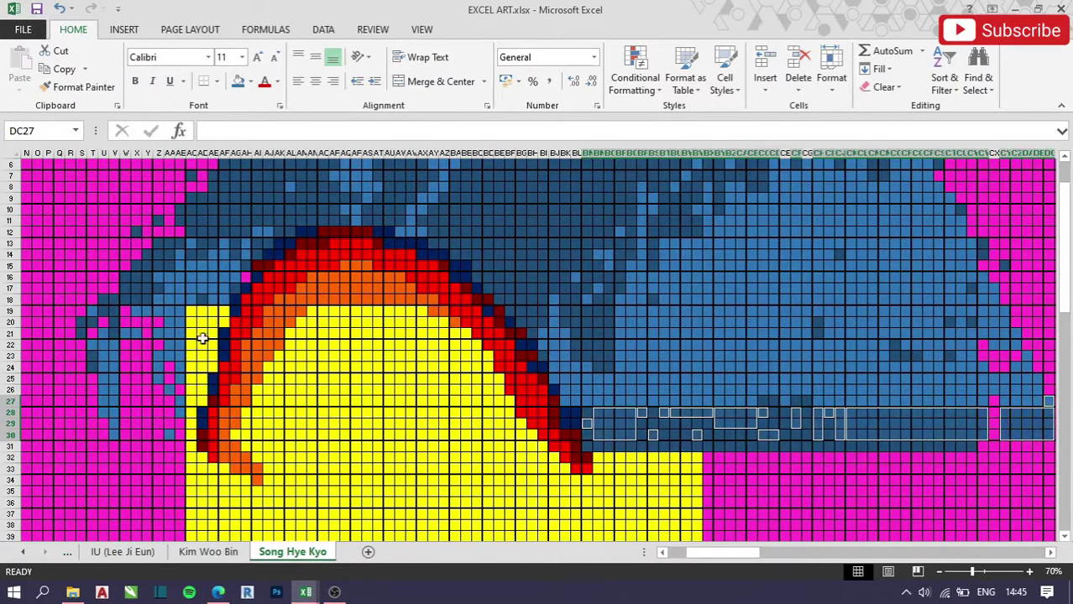
pyautogui.click(249, 81)
pyautogui.click(242, 232)
# Fill cells left of the flame, including AC19:AE24 and column U, dark blue.
pyautogui.moveTo(214, 313)
pyautogui.mouseDown()
pyautogui.moveTo(193, 373)
pyautogui.moveTo(256, 486)
pyautogui.mouseUp()
pyautogui.press('F4')
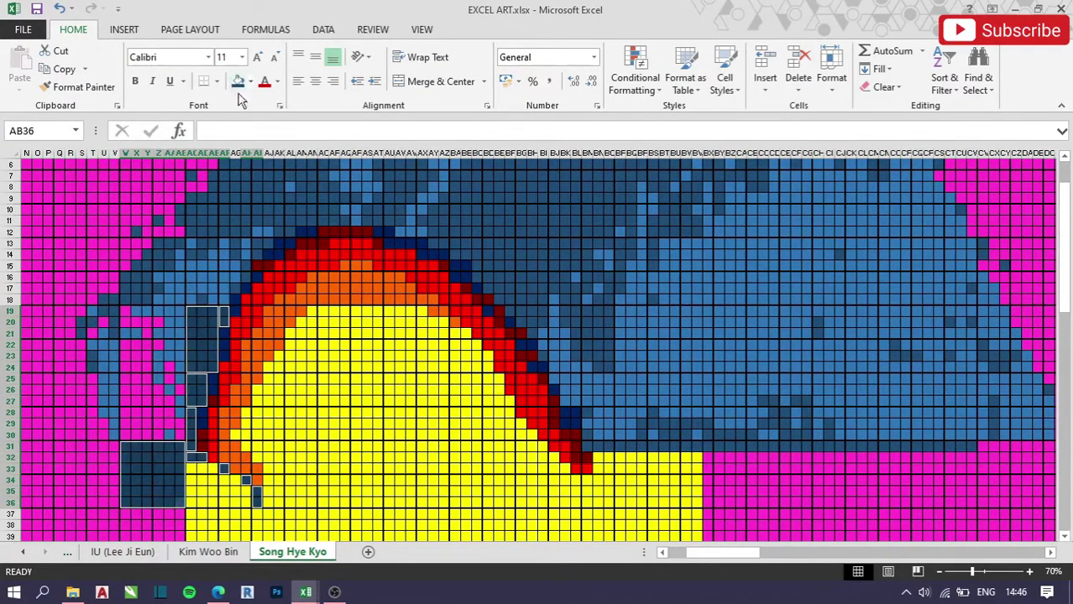
pyautogui.moveTo(132, 312); pyautogui.dragTo(158, 433)
pyautogui.press('F4')
pyautogui.moveTo(93, 378); pyautogui.dragTo(86, 431)
pyautogui.press('F4')
pyautogui.moveTo(92, 492); pyautogui.dragTo(86, 538)
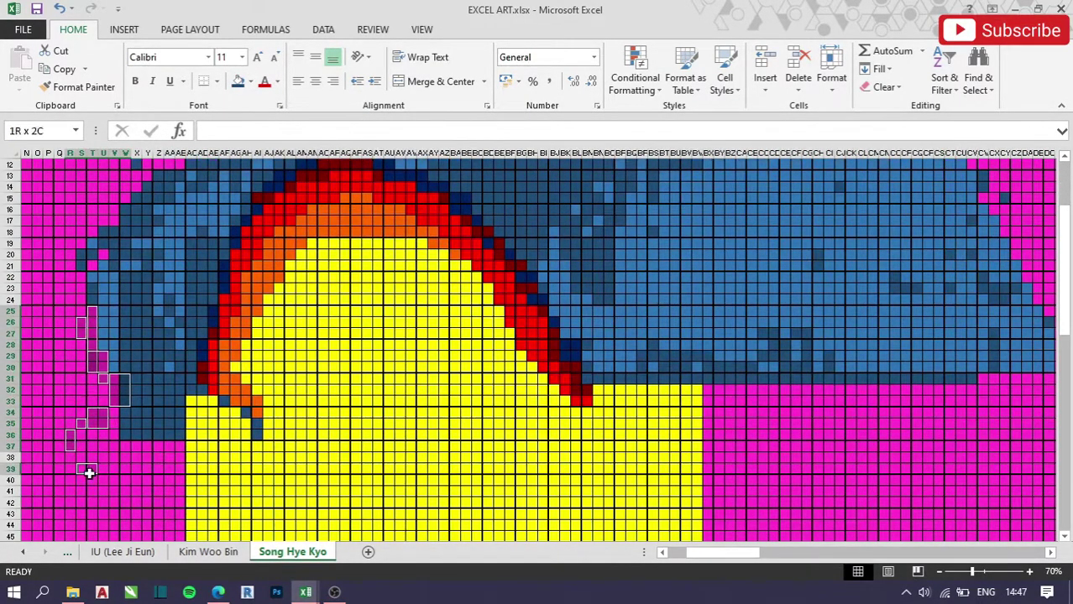
pyautogui.press('F4')
# Recolour cell AB32 and nearby left-side cells dark blue.
pyautogui.click(180, 390)
pyautogui.scroll(-1, 102, 428)
pyautogui.click(249, 82)
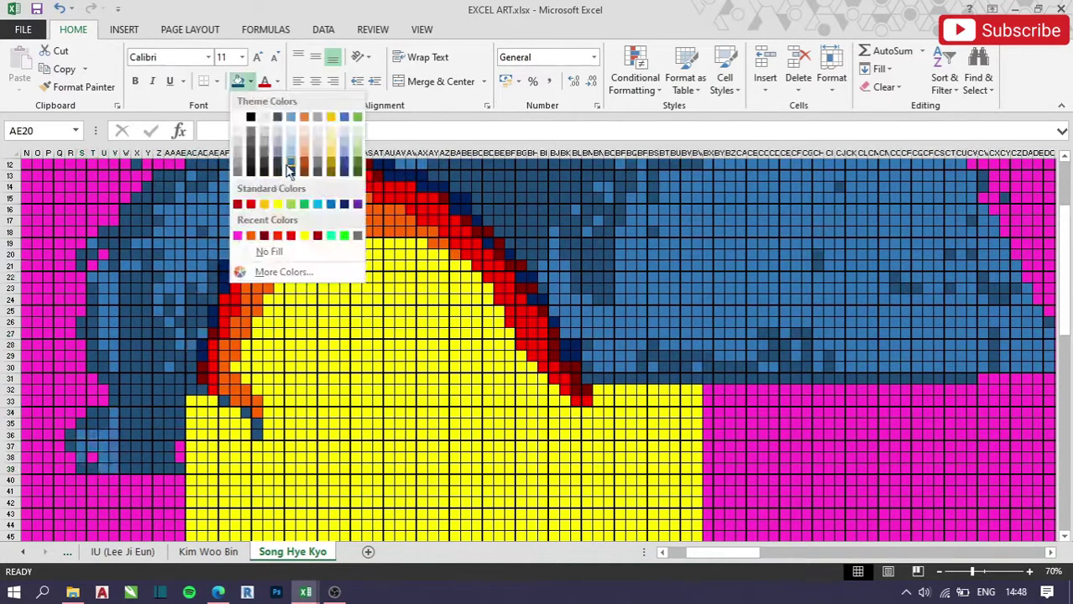
pyautogui.click(242, 231)
pyautogui.scroll(-1, 363, 353)
pyautogui.scroll(-1, 362, 352)
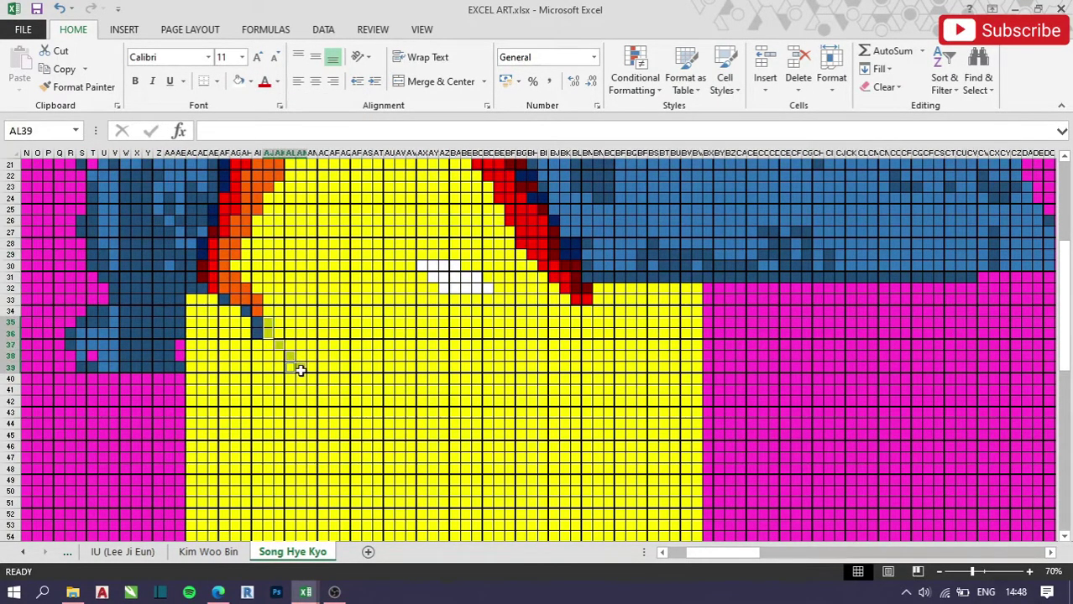
# Fill the brow cells in column AM and rows 38–39 orange, and scattered eye cells red.
pyautogui.moveTo(301, 368); pyautogui.dragTo(300, 424)
pyautogui.moveTo(290, 435); pyautogui.dragTo(289, 458)
pyautogui.moveTo(371, 354); pyautogui.dragTo(465, 368)
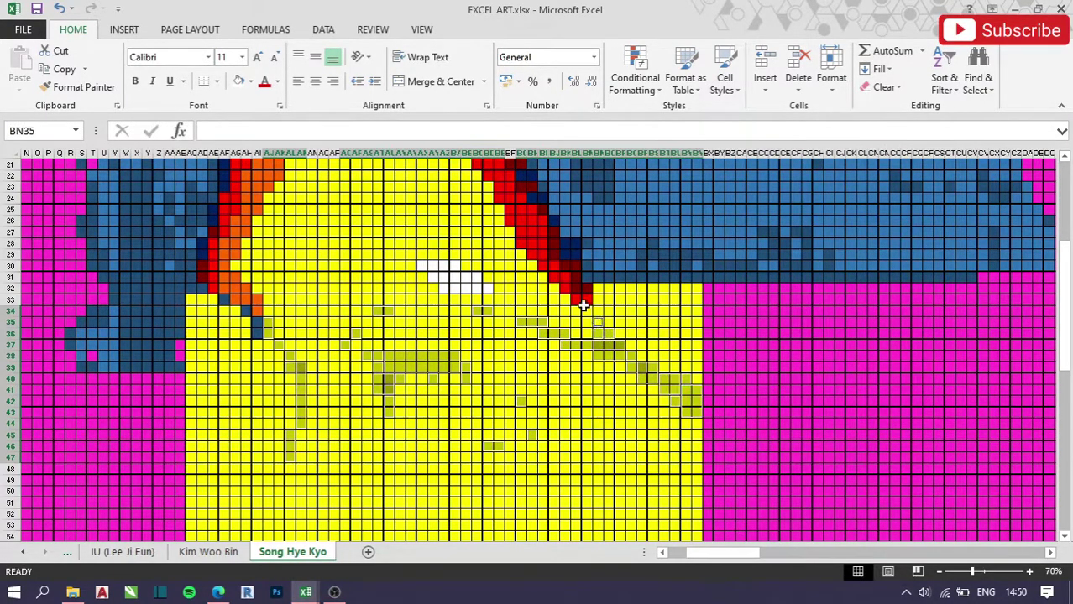
pyautogui.press('F4')
pyautogui.moveTo(584, 306); pyautogui.dragTo(577, 333)
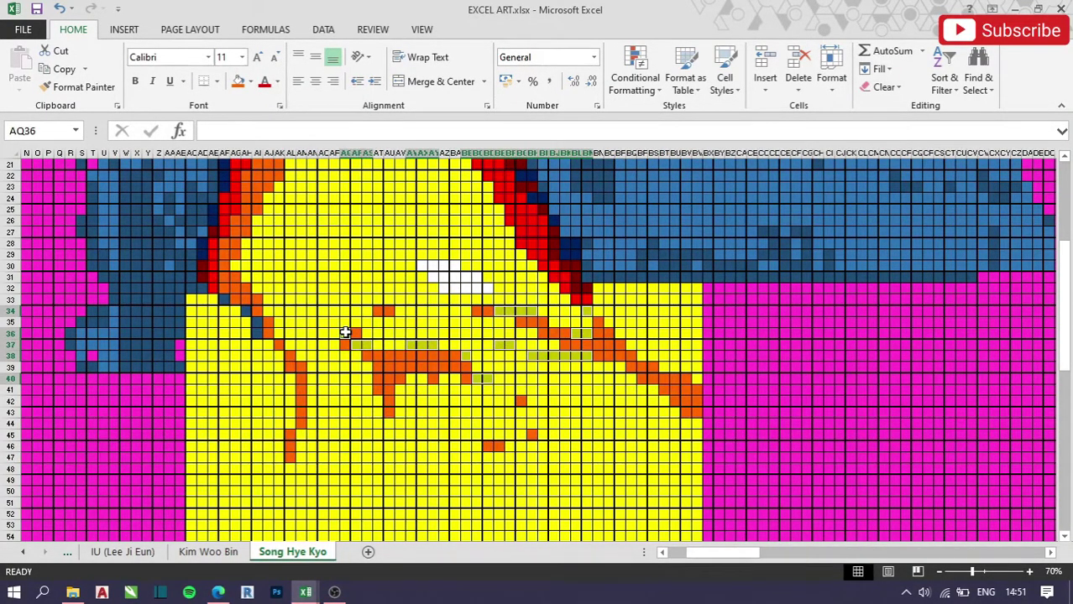
pyautogui.press('F4')
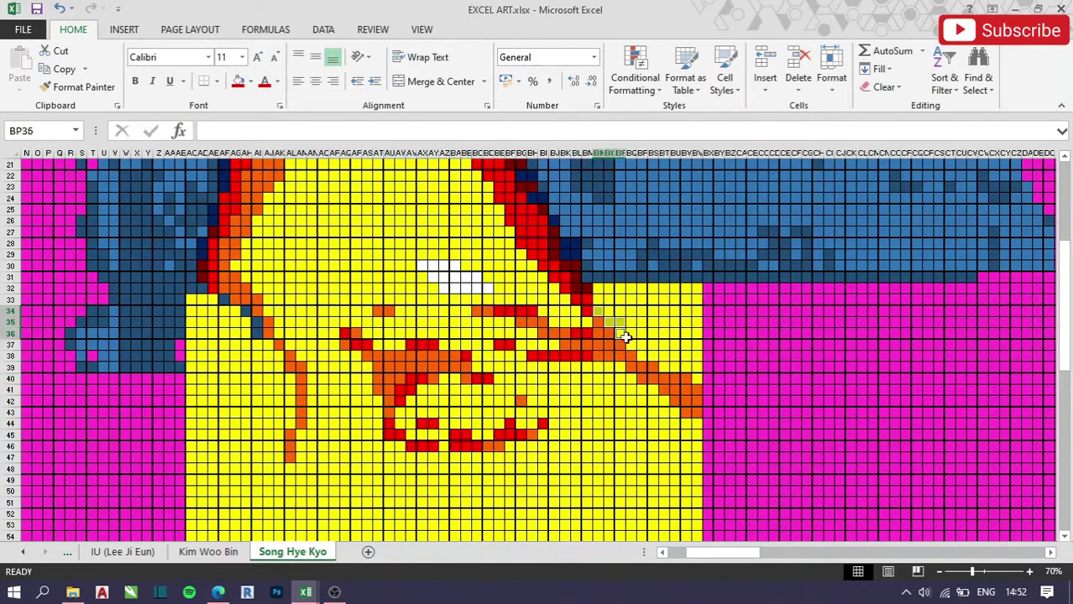
# Shade the brow stroke dark red and the upper eyelid in rows 35–36 dark navy.
pyautogui.moveTo(597, 312)
pyautogui.mouseDown()
pyautogui.moveTo(697, 380)
pyautogui.moveTo(712, 467)
pyautogui.mouseUp()
pyautogui.moveTo(498, 389); pyautogui.dragTo(486, 389)
pyautogui.press('F4')
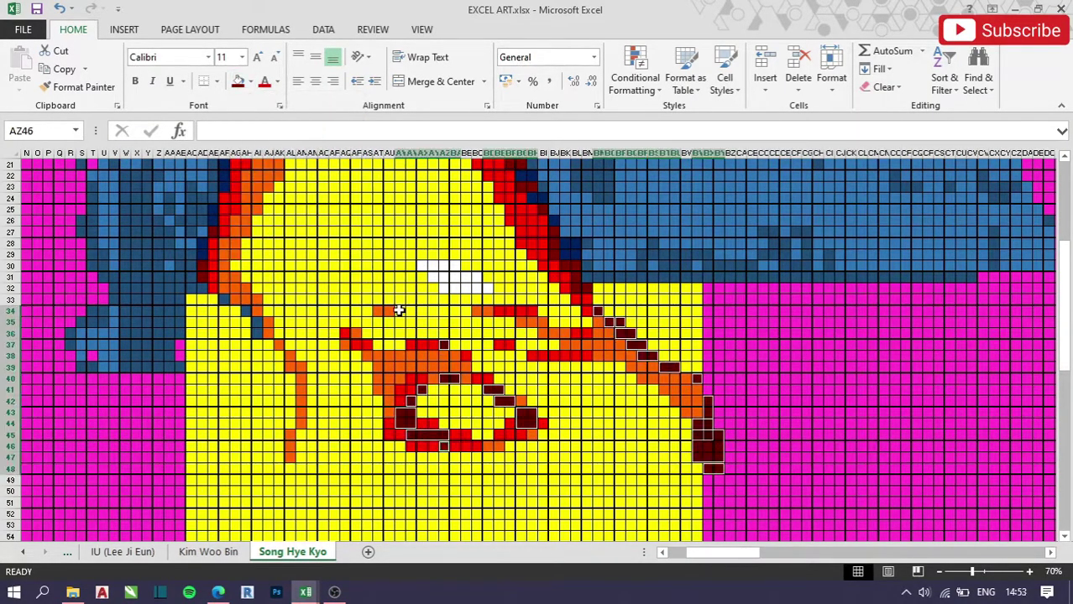
pyautogui.moveTo(361, 324); pyautogui.dragTo(476, 329)
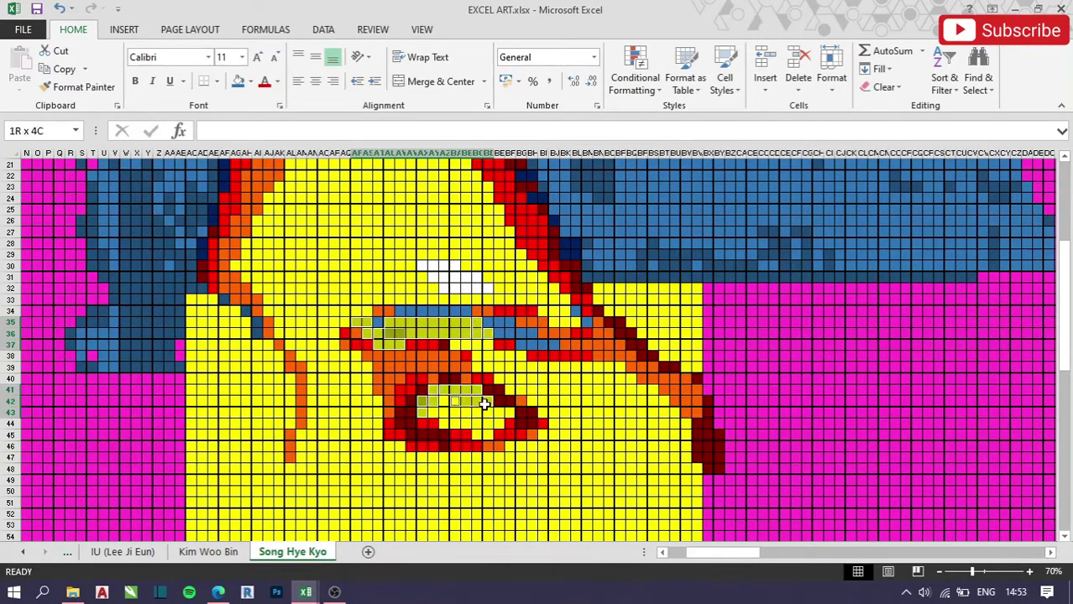
pyautogui.press('F4')
# Fill the left eye's iris cells near columns AC–AI navy.
pyautogui.moveTo(238, 321); pyautogui.dragTo(246, 344)
pyautogui.moveTo(194, 300); pyautogui.dragTo(220, 321)
pyautogui.moveTo(228, 382); pyautogui.dragTo(266, 426)
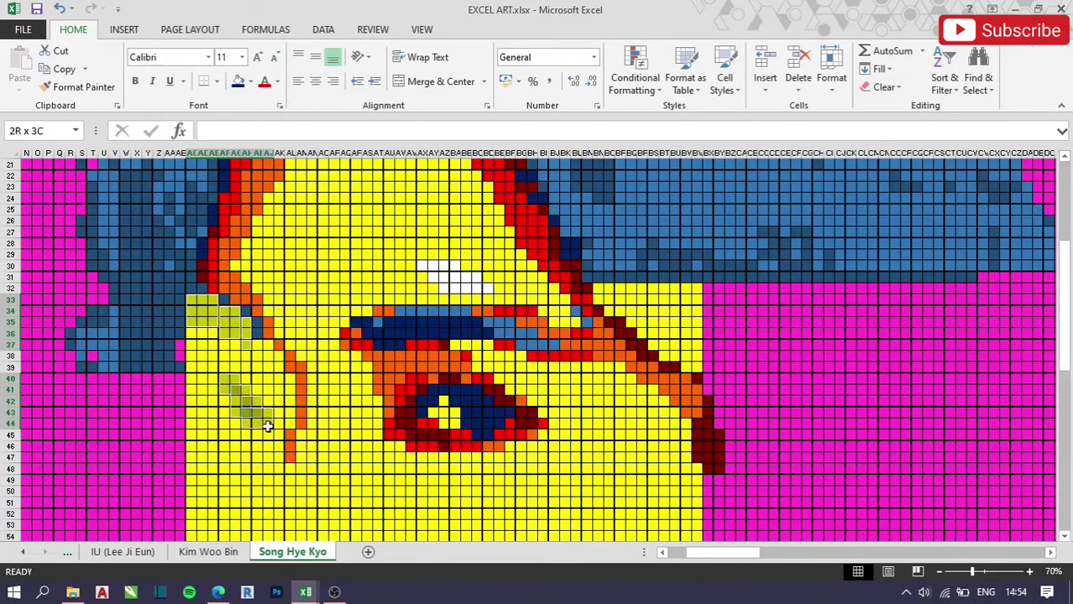
pyautogui.press('F4')
pyautogui.click(250, 81)
pyautogui.click(270, 168)
# Outline the left eye in dark red and red.
pyautogui.moveTo(180, 334); pyautogui.dragTo(277, 435)
pyautogui.click(249, 82)
pyautogui.click(242, 204)
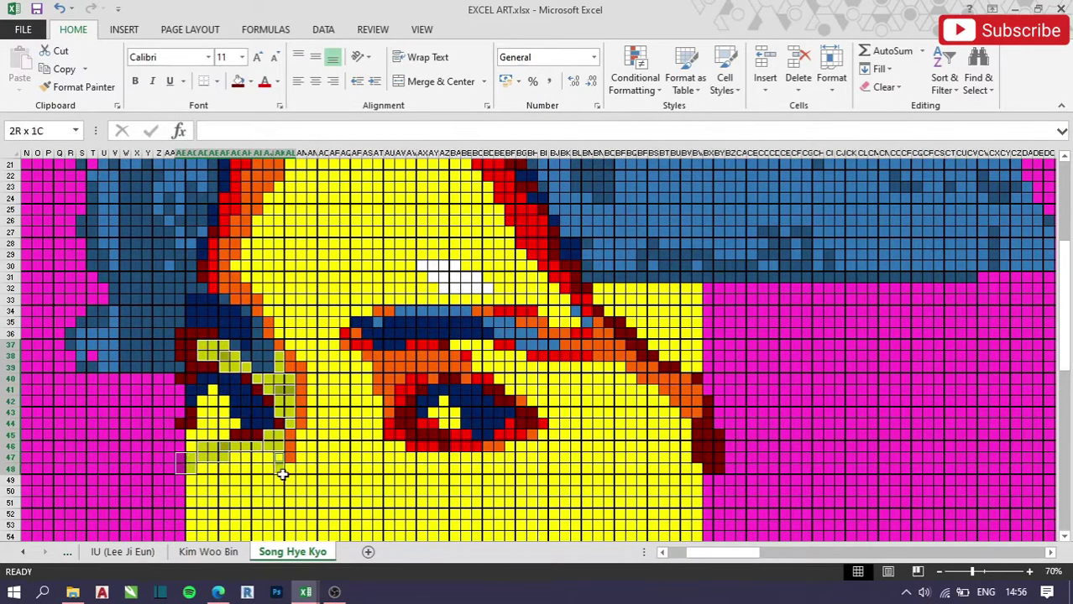
pyautogui.click(250, 81)
pyautogui.click(250, 206)
# Finish the left eye's red fill, then colour the left hair strips dark blue with medium-blue strands.
pyautogui.click(334, 390)
pyautogui.scroll(-3, 622, 281)
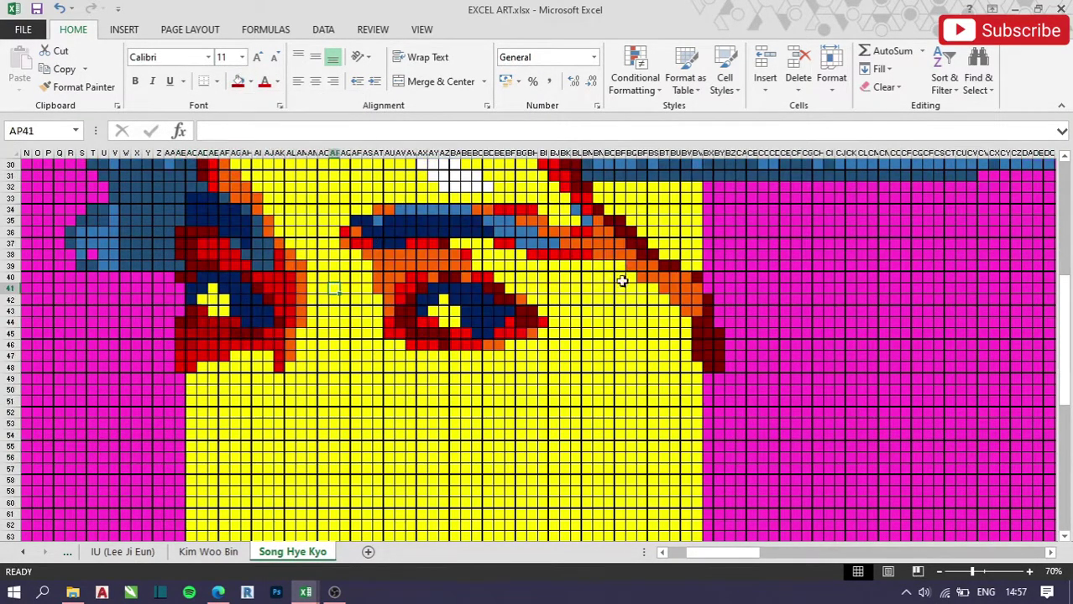
pyautogui.moveTo(180, 287); pyautogui.dragTo(180, 313)
pyautogui.moveTo(124, 277); pyautogui.dragTo(170, 370)
pyautogui.moveTo(124, 379); pyautogui.dragTo(160, 504)
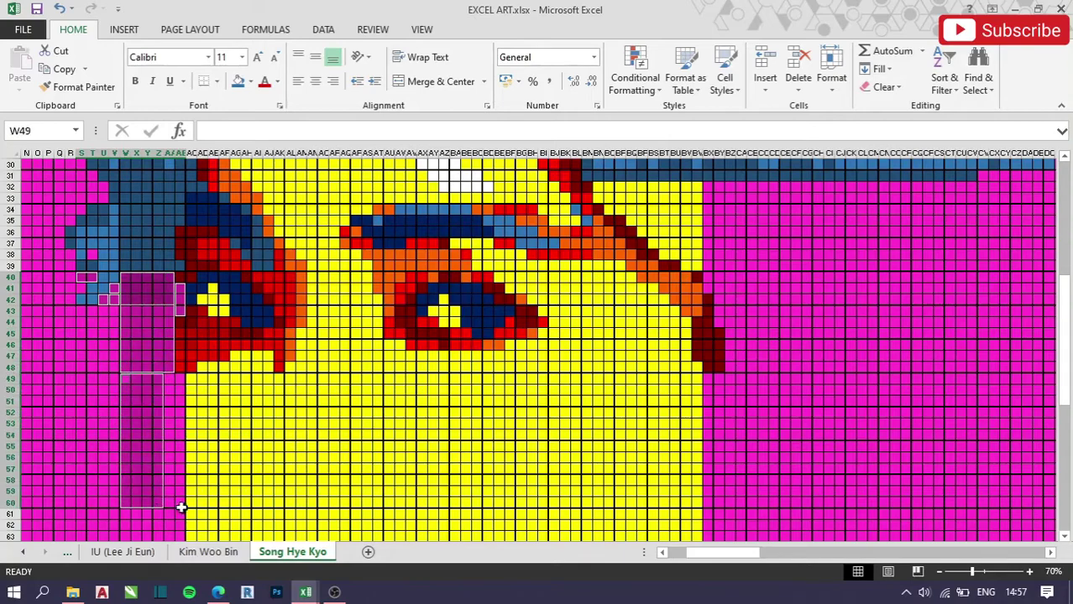
pyautogui.click(249, 82)
pyautogui.click(271, 115)
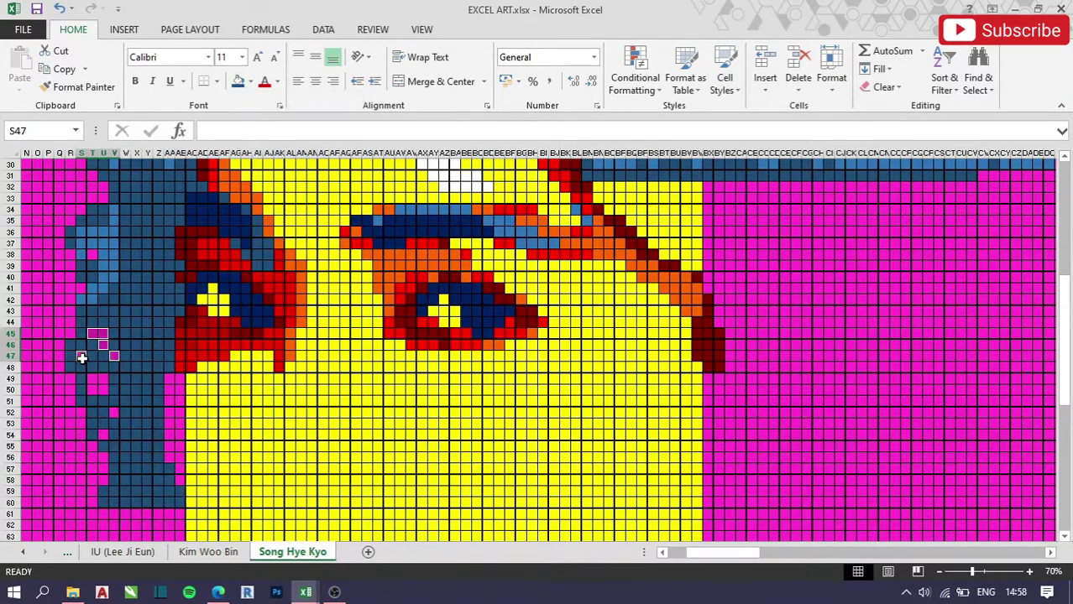
pyautogui.click(250, 81)
pyautogui.click(321, 206)
# Paint the nose-side, right-cheek and left-cheek highlights white.
pyautogui.moveTo(334, 295); pyautogui.dragTo(334, 435)
pyautogui.moveTo(355, 320); pyautogui.dragTo(402, 431)
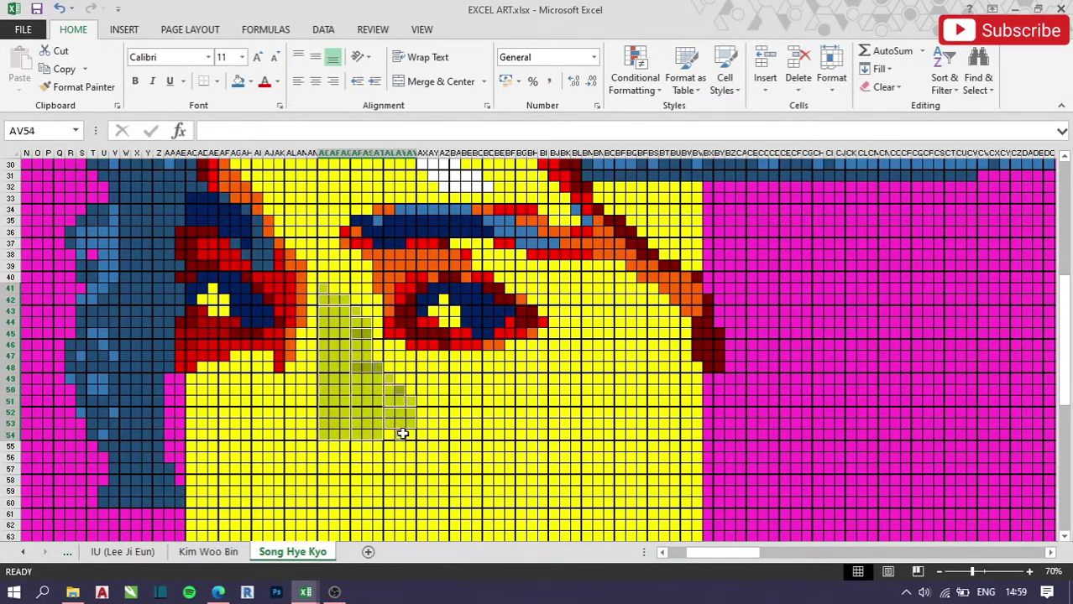
pyautogui.press('F4')
pyautogui.moveTo(471, 419); pyautogui.dragTo(579, 440)
pyautogui.moveTo(613, 373)
pyautogui.mouseDown()
pyautogui.moveTo(512, 388)
pyautogui.moveTo(639, 333)
pyautogui.moveTo(593, 296)
pyautogui.mouseUp()
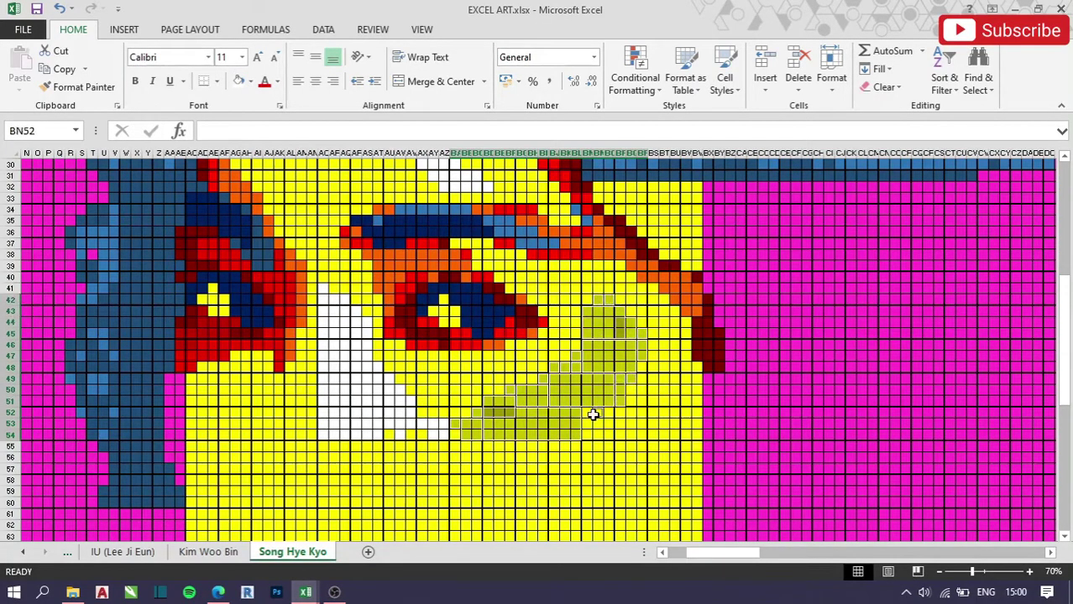
pyautogui.press('F4')
pyautogui.moveTo(472, 442); pyautogui.dragTo(567, 485)
pyautogui.moveTo(378, 445); pyautogui.dragTo(310, 434)
pyautogui.moveTo(288, 477); pyautogui.dragTo(298, 336)
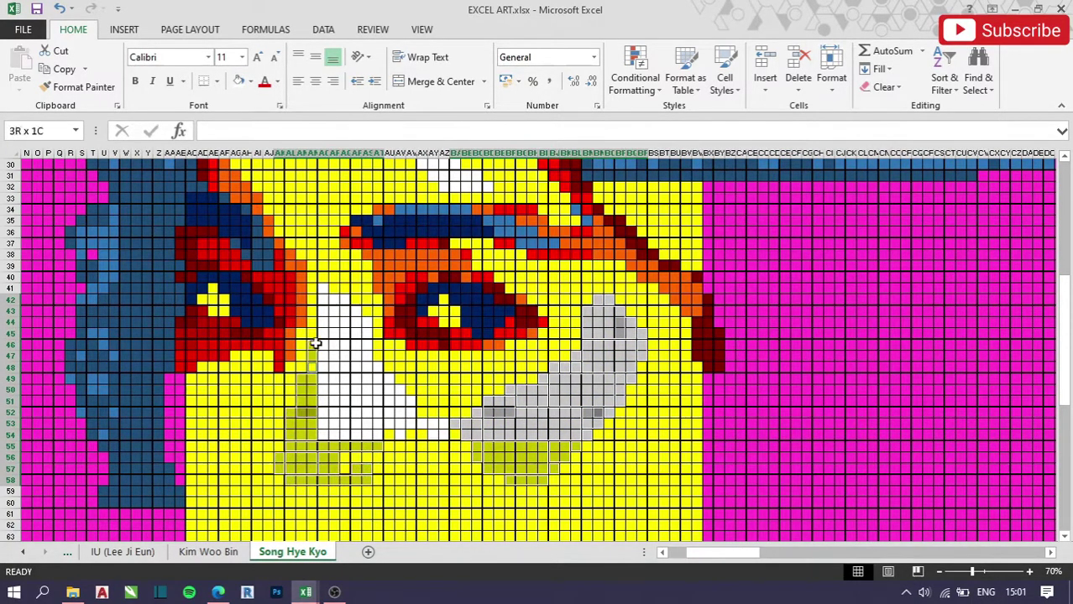
pyautogui.press('F4')
# Fill AK49:AK50 red and select a staircase of left-cheek shadow cells down to row 57.
pyautogui.moveTo(279, 380); pyautogui.dragTo(262, 424)
pyautogui.click(249, 81)
pyautogui.click(250, 204)
pyautogui.moveTo(250, 432); pyautogui.dragTo(243, 450)
pyautogui.moveTo(244, 458); pyautogui.dragTo(227, 471)
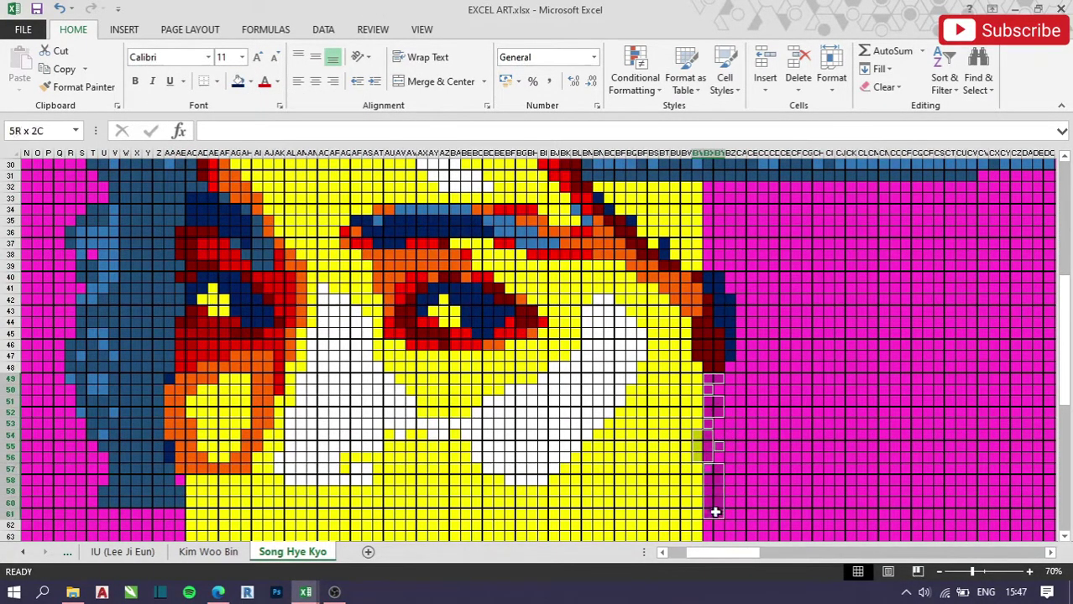
pyautogui.moveTo(736, 552); pyautogui.dragTo(757, 555)
# Fill the large hair block right of the face dark blue with light-blue highlights toward column CY.
pyautogui.moveTo(410, 245); pyautogui.dragTo(865, 269)
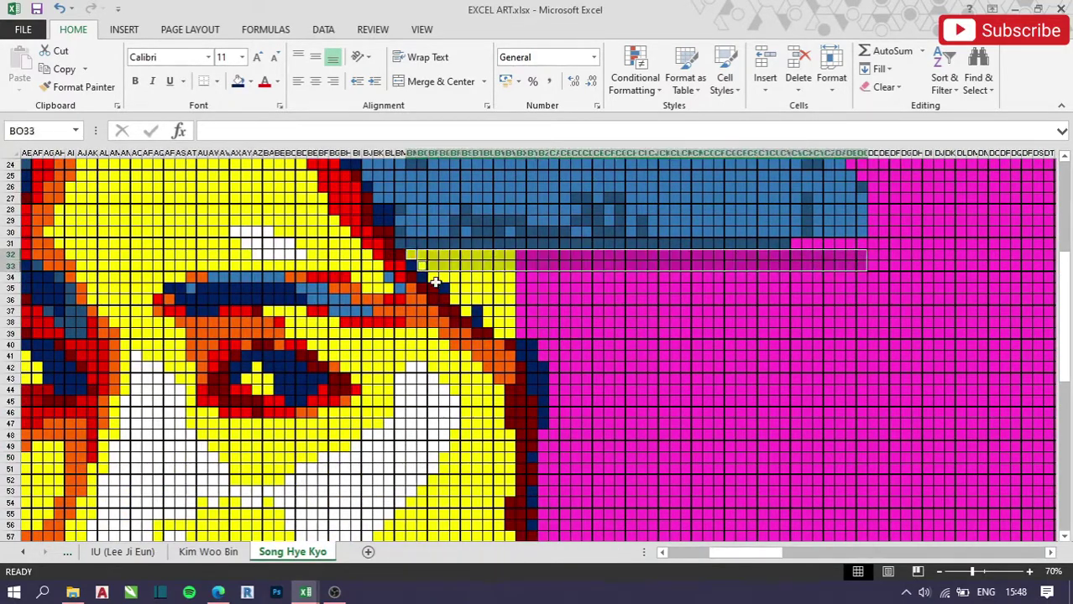
pyautogui.moveTo(514, 270); pyautogui.dragTo(865, 353)
pyautogui.moveTo(546, 361); pyautogui.dragTo(610, 455)
pyautogui.click(238, 82)
pyautogui.moveTo(422, 254); pyautogui.dragTo(469, 244)
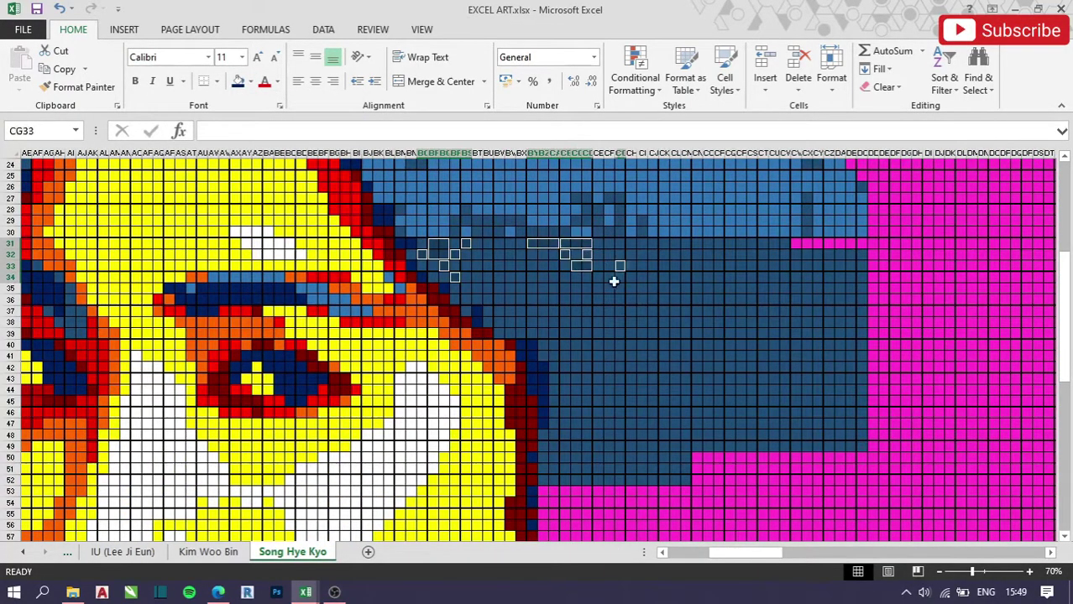
pyautogui.moveTo(608, 288); pyautogui.dragTo(609, 300)
pyautogui.moveTo(641, 288); pyautogui.dragTo(652, 288)
pyautogui.moveTo(641, 245)
pyautogui.mouseDown()
pyautogui.moveTo(659, 264)
pyautogui.moveTo(796, 266)
pyautogui.mouseUp()
pyautogui.moveTo(818, 245); pyautogui.dragTo(852, 267)
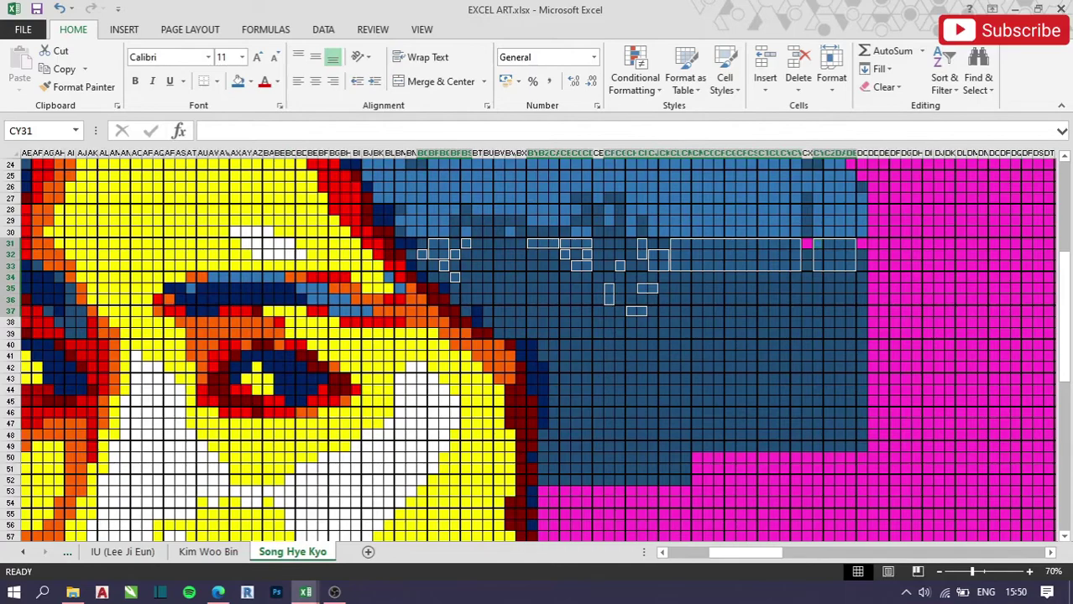
pyautogui.press('F4')
# Add light-blue strands along the pink edge and through hair rows 34–40.
pyautogui.moveTo(885, 226)
pyautogui.mouseDown()
pyautogui.moveTo(857, 263)
pyautogui.moveTo(808, 296)
pyautogui.mouseUp()
pyautogui.press('F4')
pyautogui.moveTo(800, 277); pyautogui.dragTo(749, 295)
pyautogui.moveTo(733, 277)
pyautogui.mouseDown()
pyautogui.moveTo(700, 296)
pyautogui.moveTo(695, 334)
pyautogui.mouseUp()
pyautogui.keyDown('ctrl'); pyautogui.click(697, 345); pyautogui.keyUp('ctrl')
pyautogui.moveTo(785, 309); pyautogui.dragTo(750, 334)
pyautogui.moveTo(819, 334); pyautogui.dragTo(820, 316)
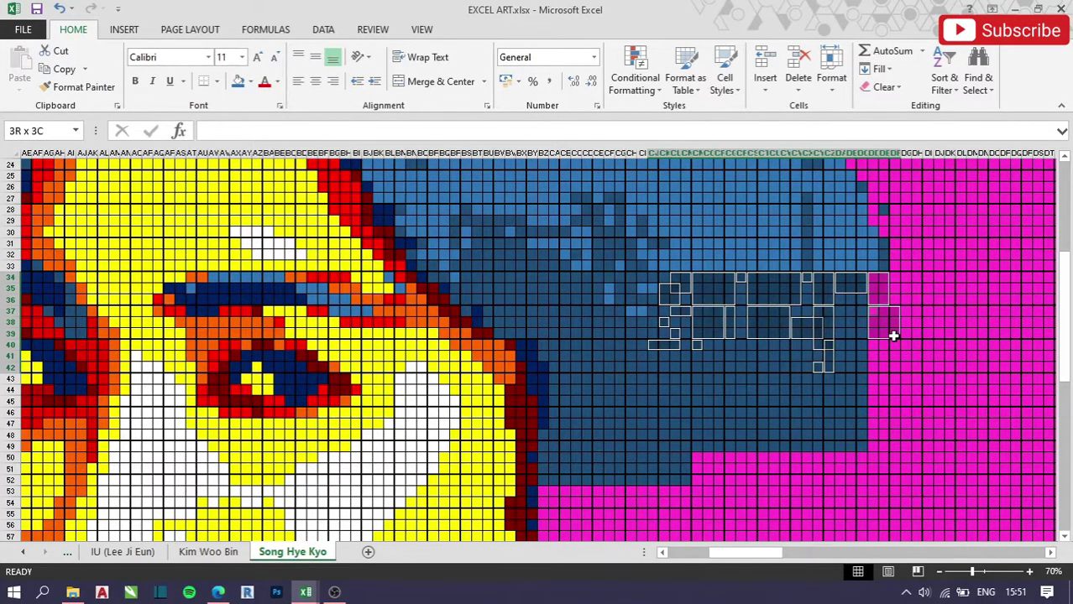
pyautogui.press('F4')
# Fill the hair's pink edge and the range below it dark blue down to row 57.
pyautogui.click(750, 355)
pyautogui.moveTo(920, 405); pyautogui.dragTo(860, 376)
pyautogui.moveTo(893, 368); pyautogui.dragTo(873, 367)
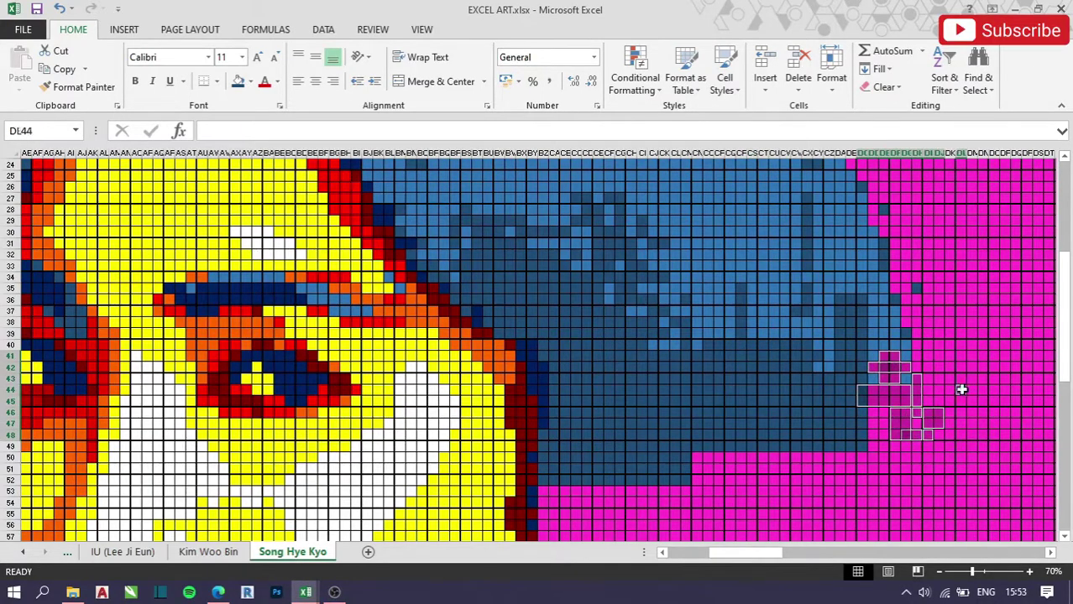
pyautogui.click(239, 81)
pyautogui.click(860, 401)
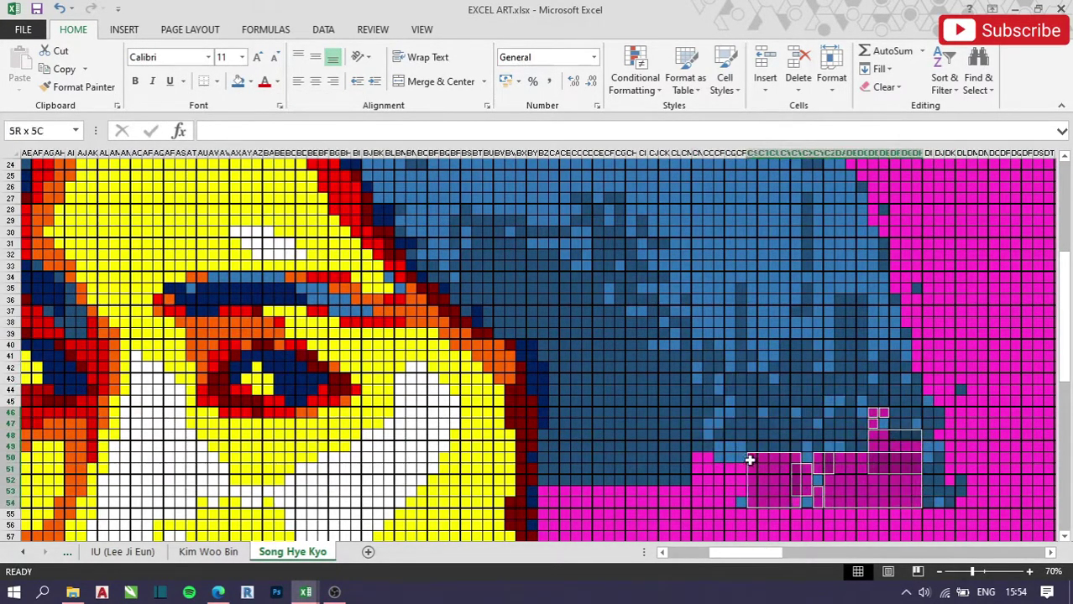
pyautogui.moveTo(922, 411)
pyautogui.mouseDown()
pyautogui.moveTo(539, 529)
pyautogui.moveTo(587, 480)
pyautogui.mouseUp()
pyautogui.press('F4')
pyautogui.click(609, 254)
pyautogui.keyDown('ctrl'); pyautogui.click(608, 379); pyautogui.keyUp('ctrl')
pyautogui.moveTo(586, 412); pyautogui.dragTo(595, 458)
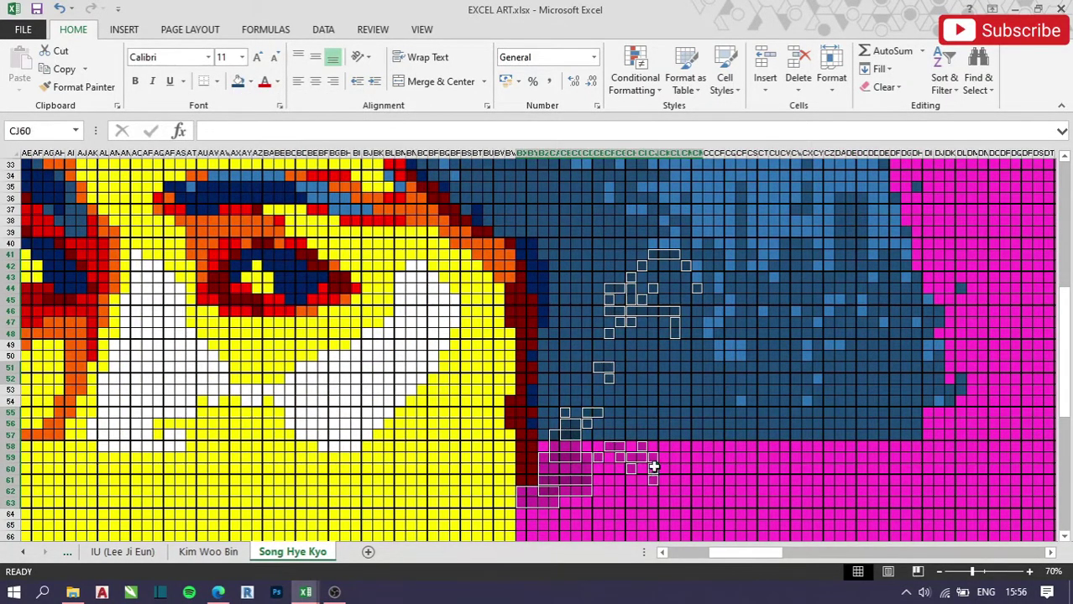
# Paint the ear orange with yellow inner cells around CH48–CH52 and scattered dark-red cells.
pyautogui.click(238, 81)
pyautogui.moveTo(686, 334); pyautogui.dragTo(689, 382)
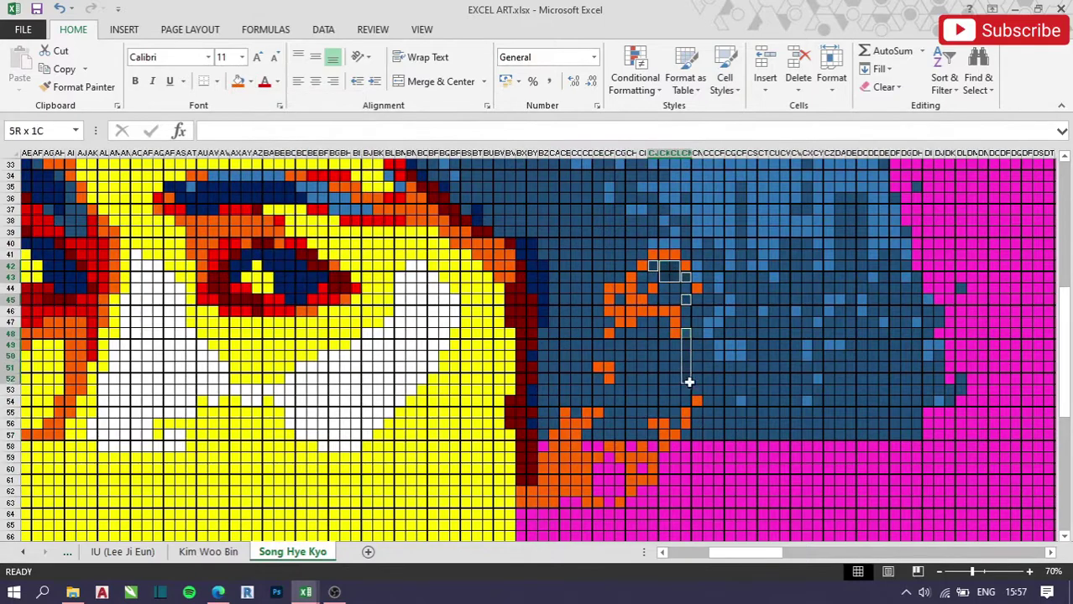
pyautogui.click(238, 81)
pyautogui.keyDown('ctrl'); pyautogui.moveTo(697, 311); pyautogui.dragTo(697, 369); pyautogui.keyUp('ctrl')
pyautogui.scroll(-2, 543, 525)
pyautogui.click(250, 81)
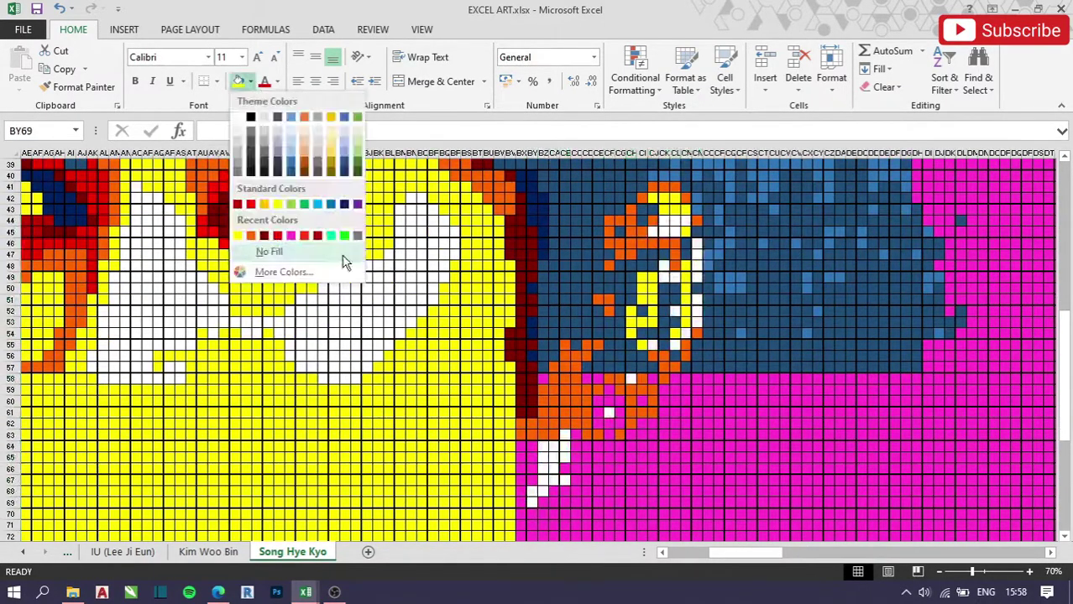
pyautogui.click(242, 206)
pyautogui.click(597, 244)
pyautogui.click(251, 82)
pyautogui.click(242, 205)
# Fill the magenta area beside the ear and along the right hair edge dark blue.
pyautogui.moveTo(672, 372); pyautogui.dragTo(905, 451)
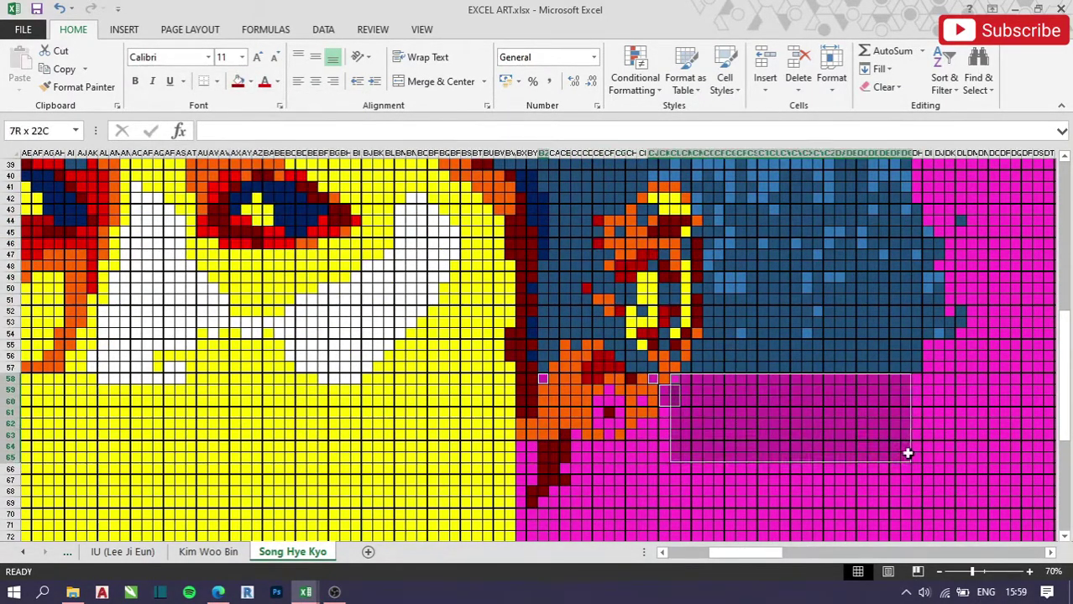
pyautogui.scroll(-1, 603, 474)
pyautogui.click(251, 81)
pyautogui.click(277, 160)
pyautogui.click(250, 81)
pyautogui.click(271, 150)
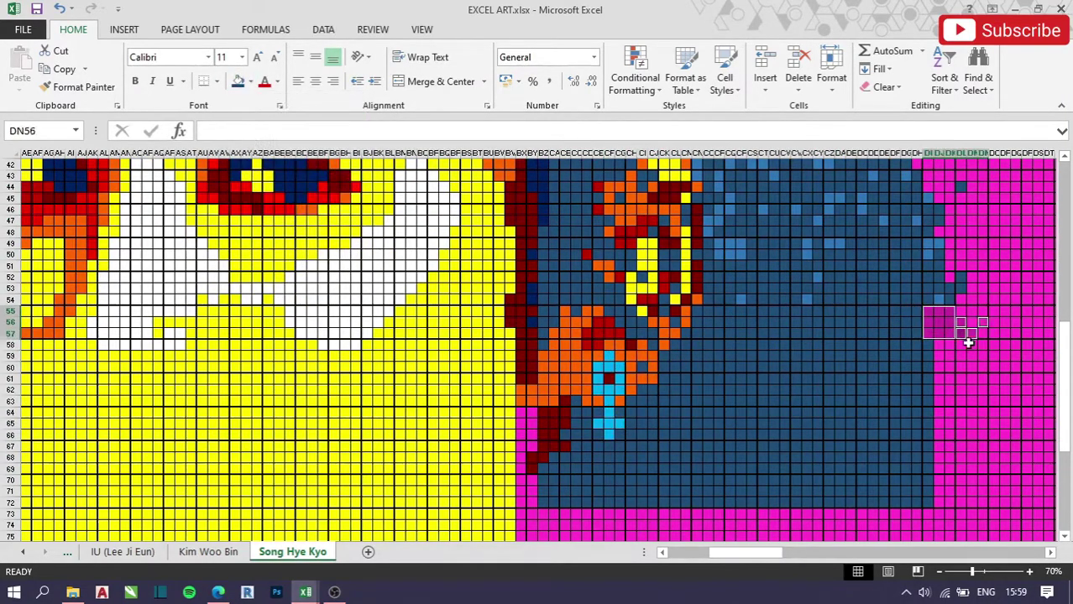
pyautogui.moveTo(923, 304); pyautogui.dragTo(966, 369)
pyautogui.keyDown('ctrl'); pyautogui.click(994, 479); pyautogui.keyUp('ctrl')
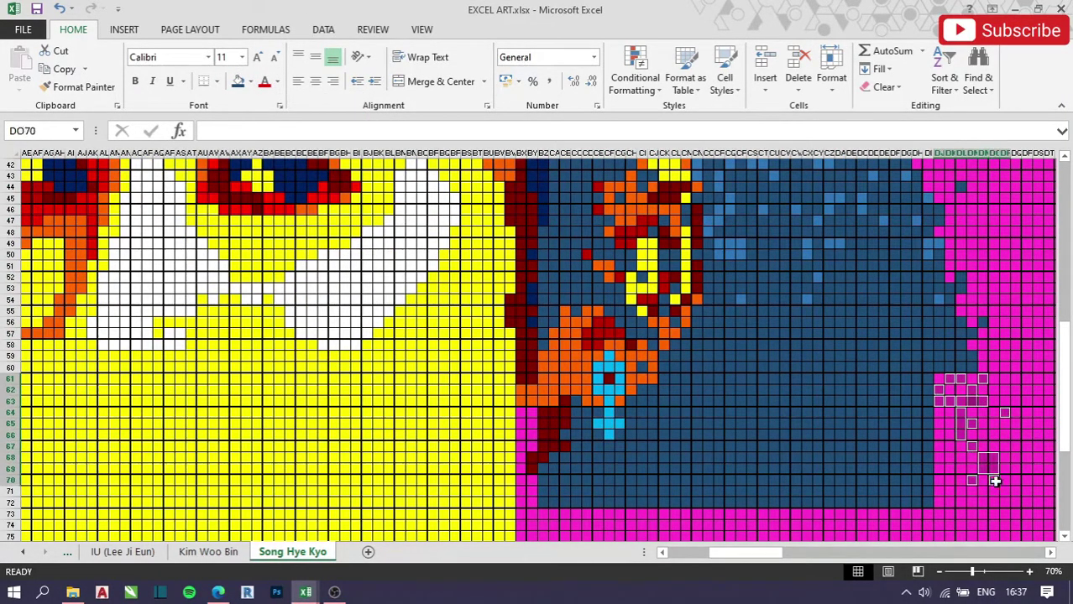
pyautogui.keyDown('ctrl'); pyautogui.click(961, 500); pyautogui.keyUp('ctrl')
pyautogui.press('F4')
pyautogui.scroll(-3, 817, 441)
pyautogui.keyDown('ctrl'); pyautogui.click(753, 345); pyautogui.keyUp('ctrl')
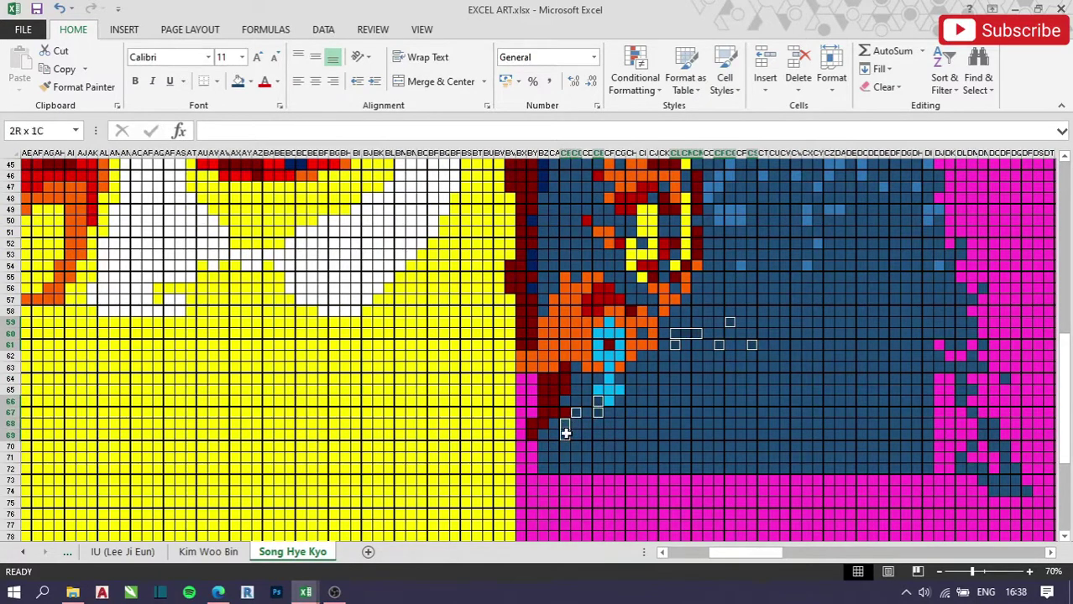
# Fill hair cells around CK64–CP69, DG64–DL69 and rows 70–72 in lighter blue.
pyautogui.moveTo(565, 433); pyautogui.dragTo(649, 382)
pyautogui.moveTo(763, 438); pyautogui.dragTo(795, 403)
pyautogui.press('F4')
pyautogui.keyDown('ctrl'); pyautogui.click(862, 430); pyautogui.keyUp('ctrl')
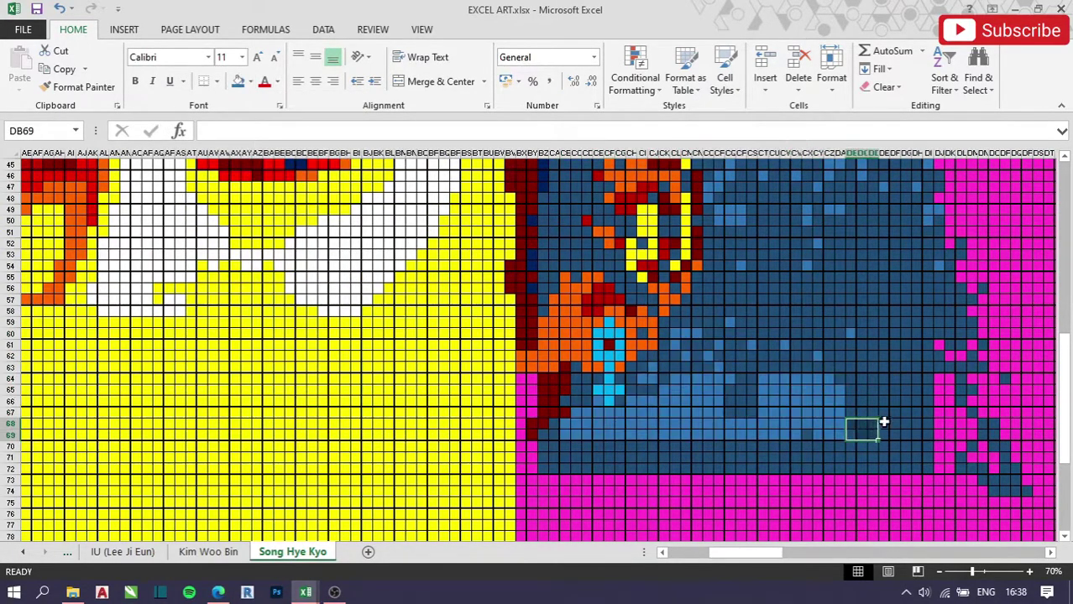
pyautogui.keyDown('ctrl'); pyautogui.click(878, 395); pyautogui.keyUp('ctrl')
pyautogui.keyDown('ctrl'); pyautogui.click(955, 413); pyautogui.keyUp('ctrl')
pyautogui.keyDown('ctrl'); pyautogui.click(962, 436); pyautogui.keyUp('ctrl')
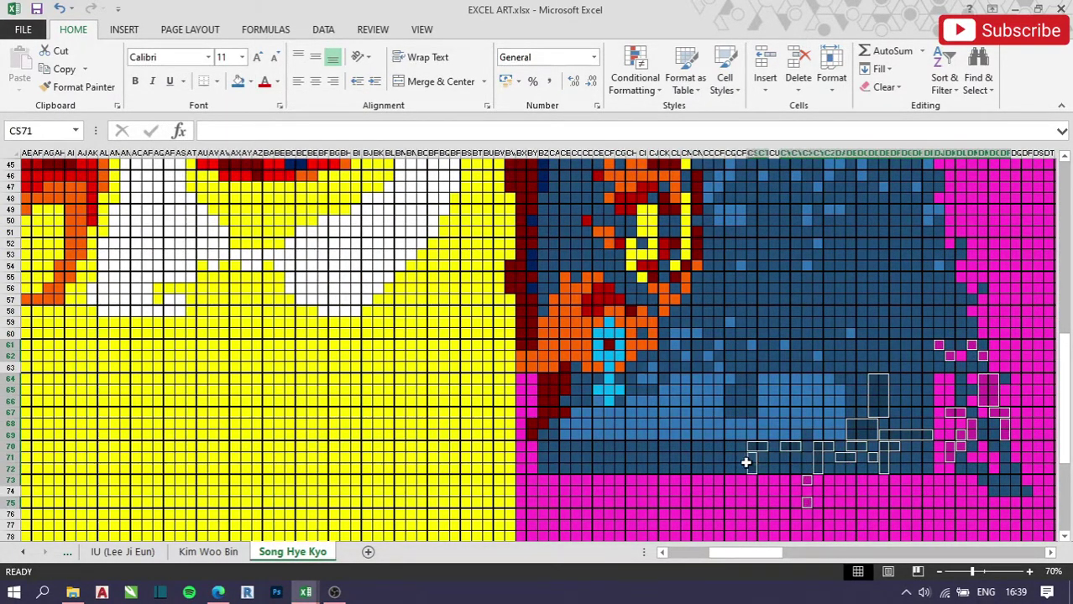
pyautogui.moveTo(745, 463); pyautogui.dragTo(565, 443)
pyautogui.press('F4')
pyautogui.moveTo(527, 380); pyautogui.dragTo(532, 413)
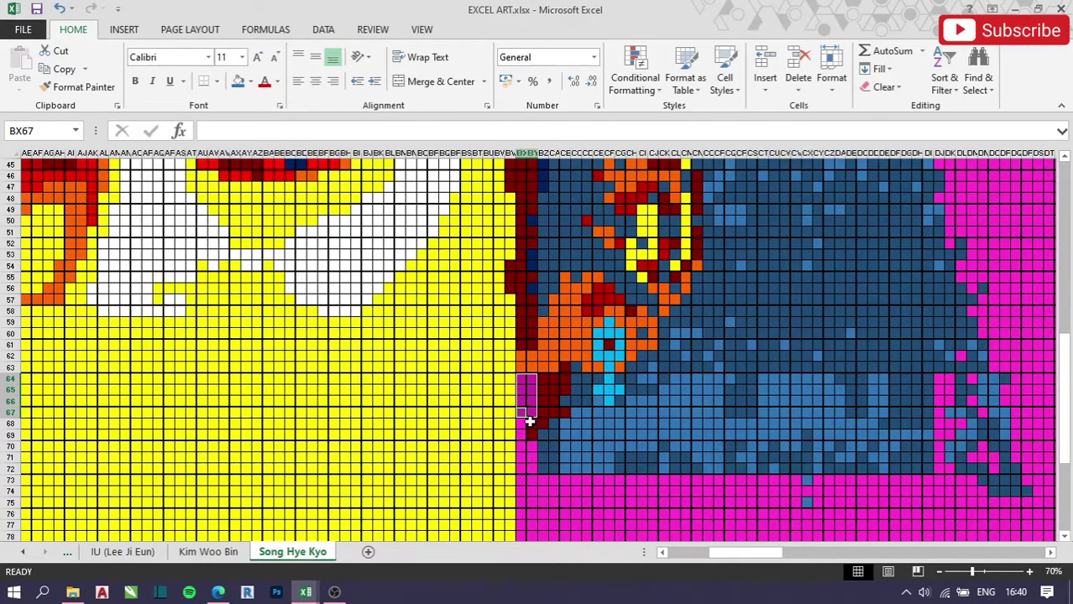
# Paint the diagonal strand sweeping lower left dark red and orange.
pyautogui.click(483, 483)
pyautogui.scroll(-1, 475, 495)
pyautogui.keyDown('ctrl'); pyautogui.click(428, 496); pyautogui.keyUp('ctrl')
pyautogui.press('F4')
pyautogui.click(510, 414)
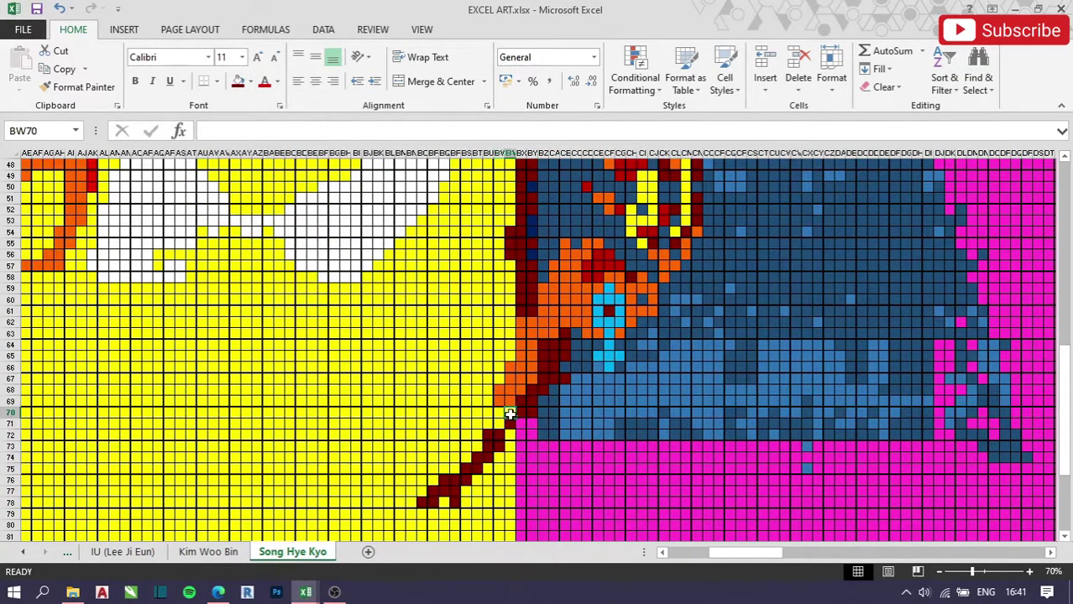
pyautogui.press('F4')
pyautogui.click(554, 388)
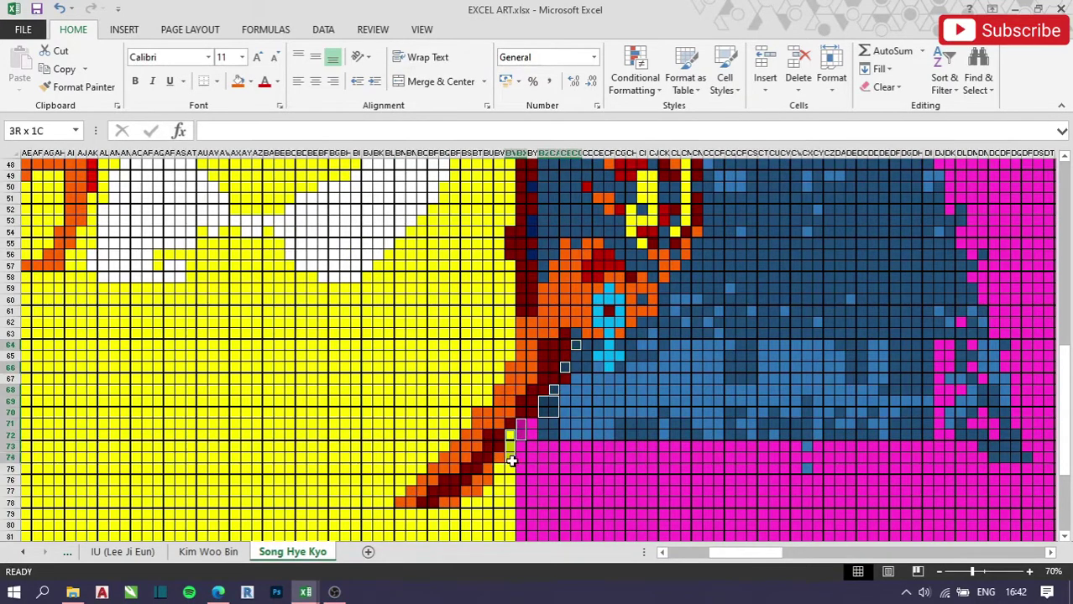
pyautogui.press('F4')
# Fill the lower magenta rows dark blue and scattered hair cells light blue.
pyautogui.moveTo(520, 438); pyautogui.dragTo(989, 495)
pyautogui.scroll(-1, 989, 495)
pyautogui.press('F4')
pyautogui.moveTo(554, 423); pyautogui.dragTo(579, 418)
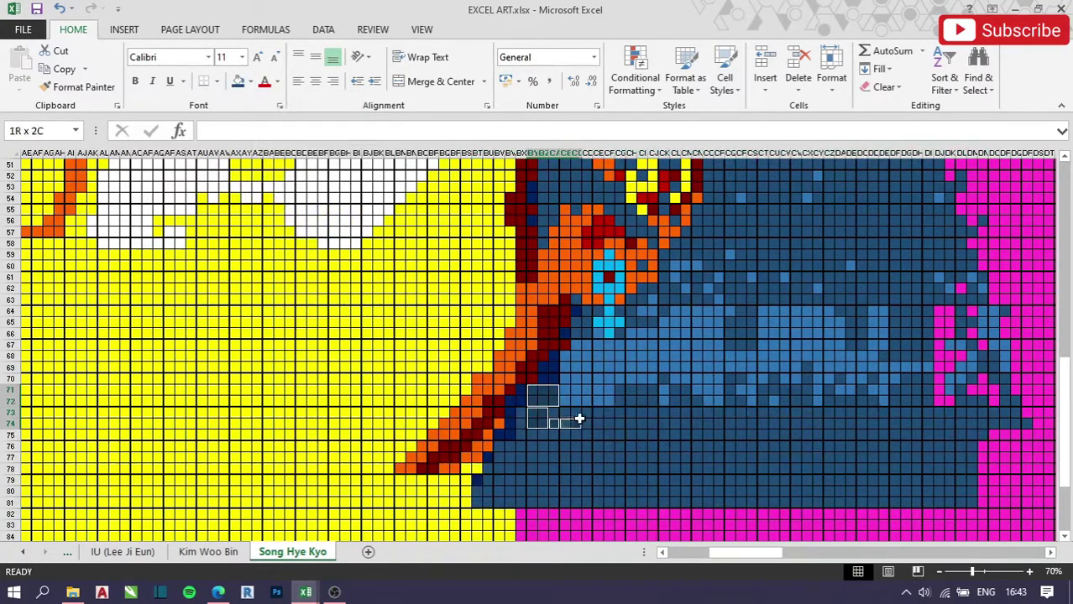
pyautogui.click(248, 82)
pyautogui.click(939, 345)
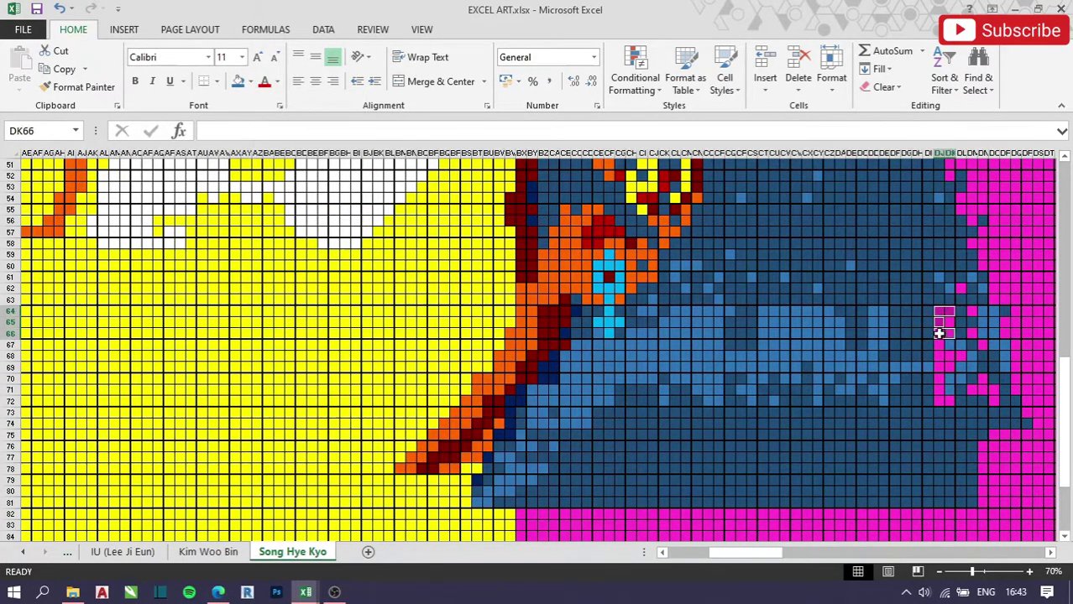
# Paint column DJ cells near the magenta dark blue and colour scattered hair cells.
pyautogui.press('F4')
pyautogui.click(620, 446)
pyautogui.keyDown('ctrl'); pyautogui.click(663, 432); pyautogui.keyUp('ctrl')
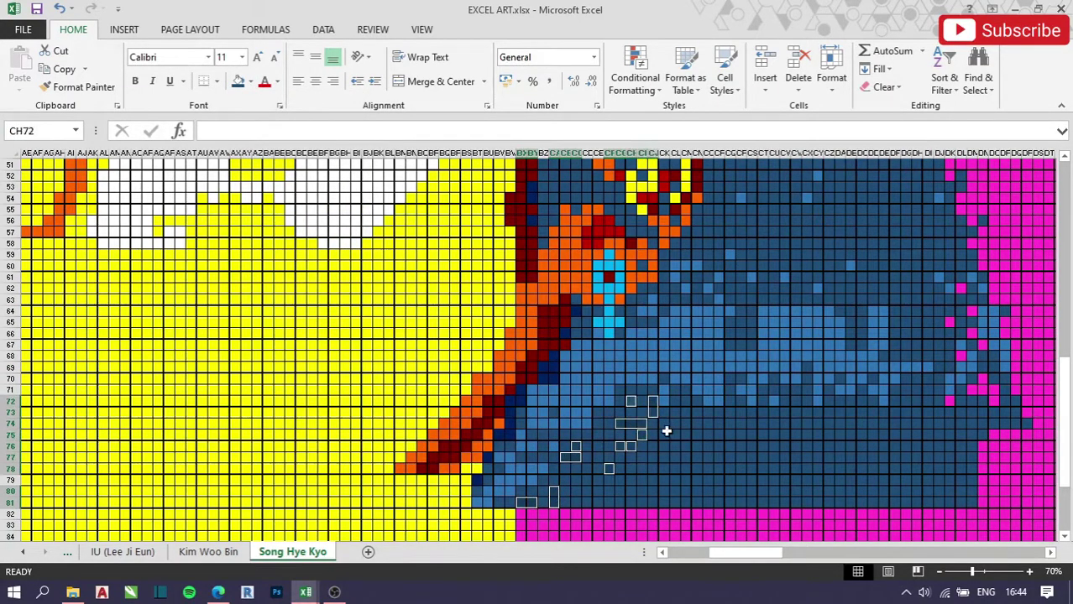
pyautogui.keyDown('ctrl'); pyautogui.click(781, 395); pyautogui.keyUp('ctrl')
pyautogui.keyDown('ctrl'); pyautogui.click(827, 408); pyautogui.keyUp('ctrl')
pyautogui.press('F4')
# Fill the remaining lower magenta ranges dark blue and pick a bottom cell for yellow.
pyautogui.scroll(-2, 999, 387)
pyautogui.moveTo(1016, 379); pyautogui.dragTo(999, 386)
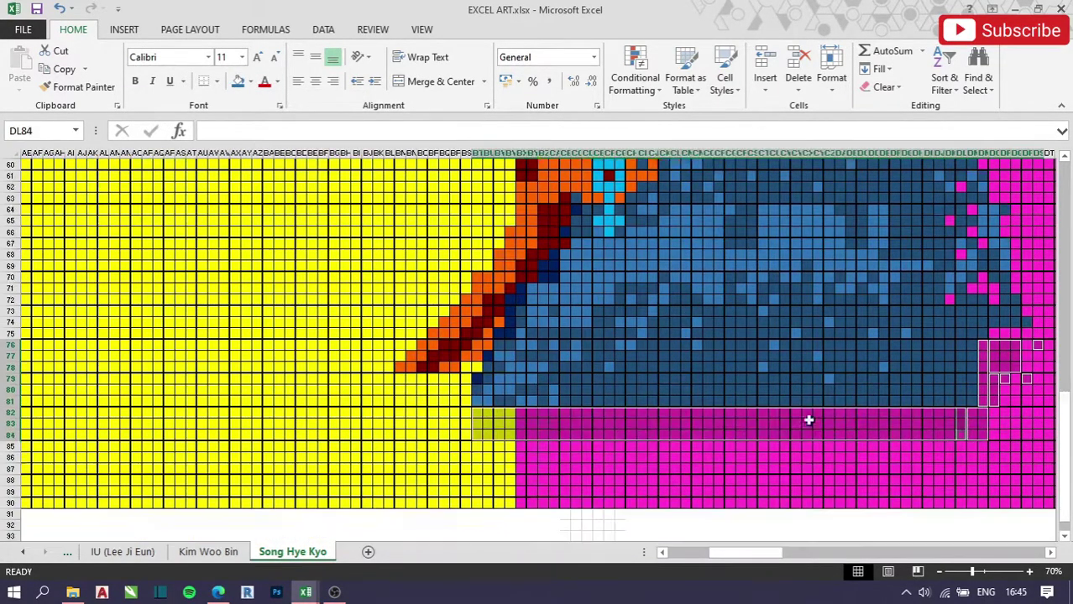
pyautogui.scroll(-2, 809, 352)
pyautogui.moveTo(487, 382)
pyautogui.mouseDown()
pyautogui.moveTo(531, 412)
pyautogui.moveTo(966, 415)
pyautogui.mouseUp()
pyautogui.press('F4')
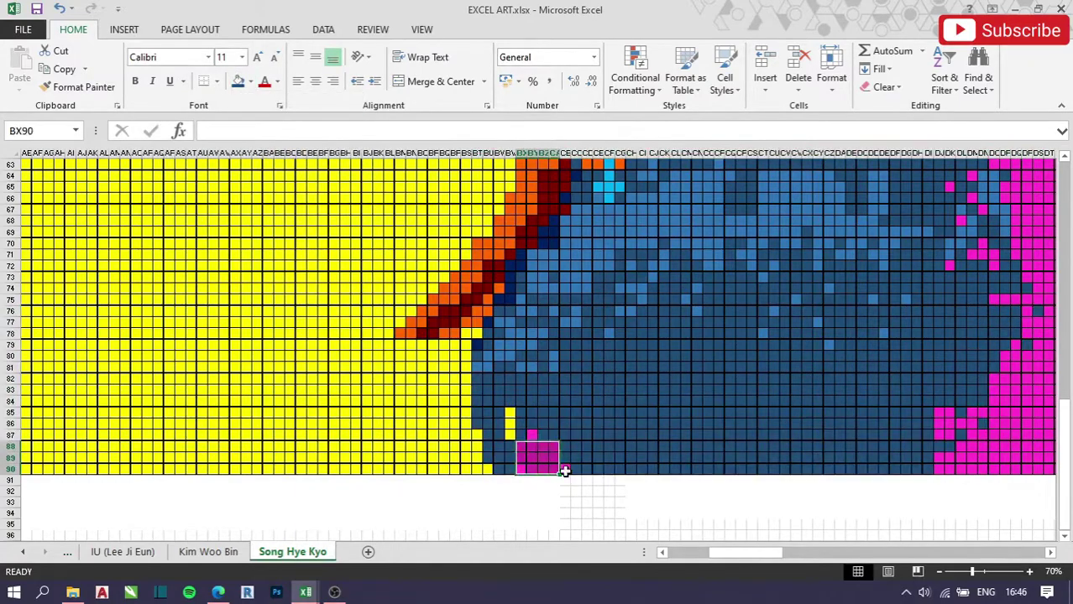
pyautogui.click(873, 334)
# Extend the strand orange through rows 83–90 with a dark-red middle band.
pyautogui.hscroll(-10, 719, 343)
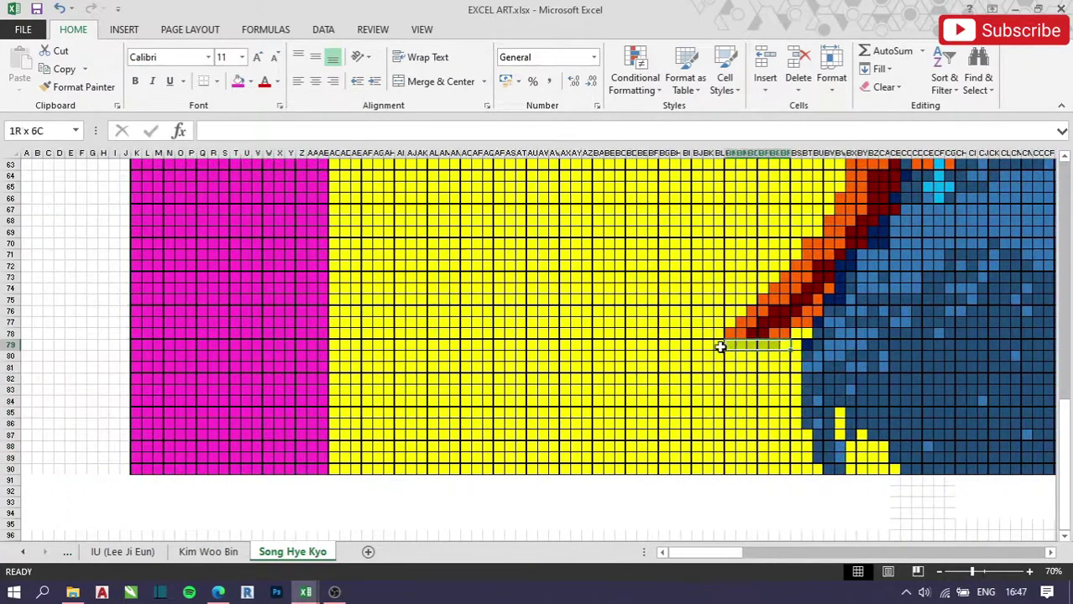
pyautogui.moveTo(653, 368); pyautogui.dragTo(746, 369)
pyautogui.moveTo(613, 391)
pyautogui.mouseDown()
pyautogui.moveTo(641, 432)
pyautogui.moveTo(584, 446)
pyautogui.moveTo(627, 408)
pyautogui.mouseUp()
pyautogui.press('F4')
pyautogui.click(416, 271)
pyautogui.press('F4')
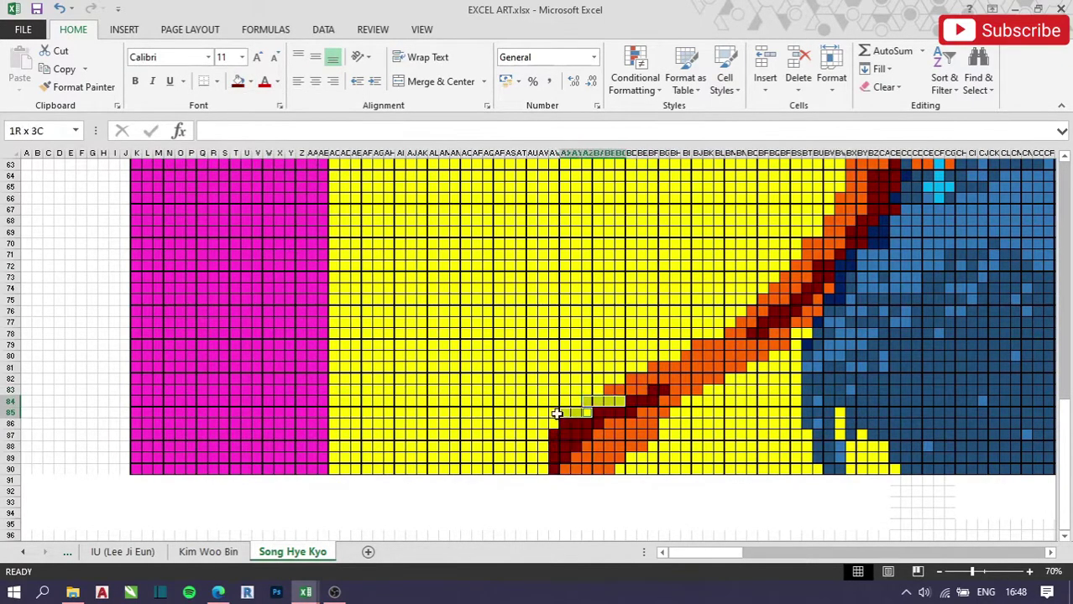
# Draw the curved orange jaw line from rows 84–86 upward.
pyautogui.moveTo(559, 424); pyautogui.dragTo(460, 424)
pyautogui.moveTo(510, 413); pyautogui.dragTo(485, 401)
pyautogui.moveTo(435, 367)
pyautogui.mouseDown()
pyautogui.moveTo(486, 311)
pyautogui.moveTo(582, 253)
pyautogui.mouseUp()
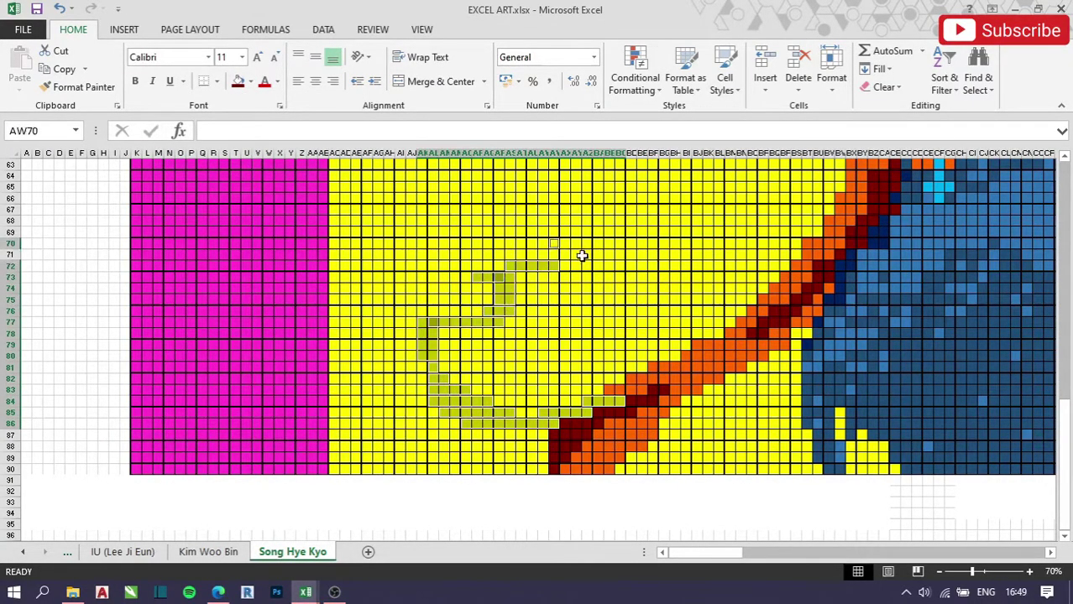
pyautogui.press('F4')
# Shade cells from rows 67–82 olive and paint the lips around rows 69–71 dark red.
pyautogui.moveTo(421, 375); pyautogui.dragTo(402, 294)
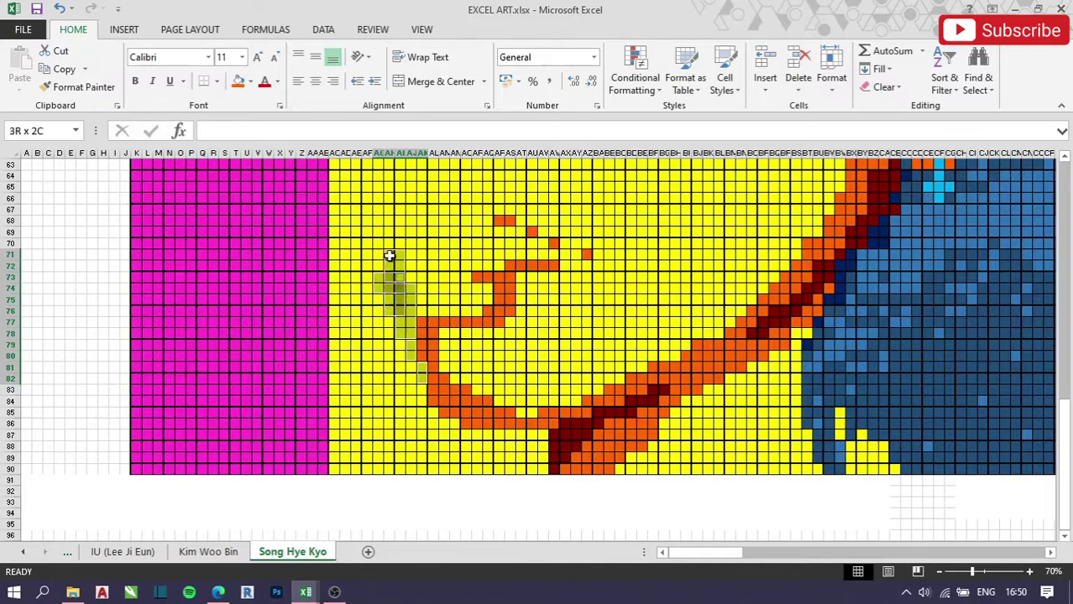
pyautogui.moveTo(390, 256)
pyautogui.mouseDown()
pyautogui.moveTo(400, 208)
pyautogui.moveTo(579, 254)
pyautogui.moveTo(554, 257)
pyautogui.mouseUp()
pyautogui.click(255, 81)
pyautogui.click(326, 158)
pyautogui.click(255, 81)
pyautogui.click(239, 185)
# Colour the lip blocks red, with an orange shading block and a smaller red block.
pyautogui.scroll(3, 395, 240)
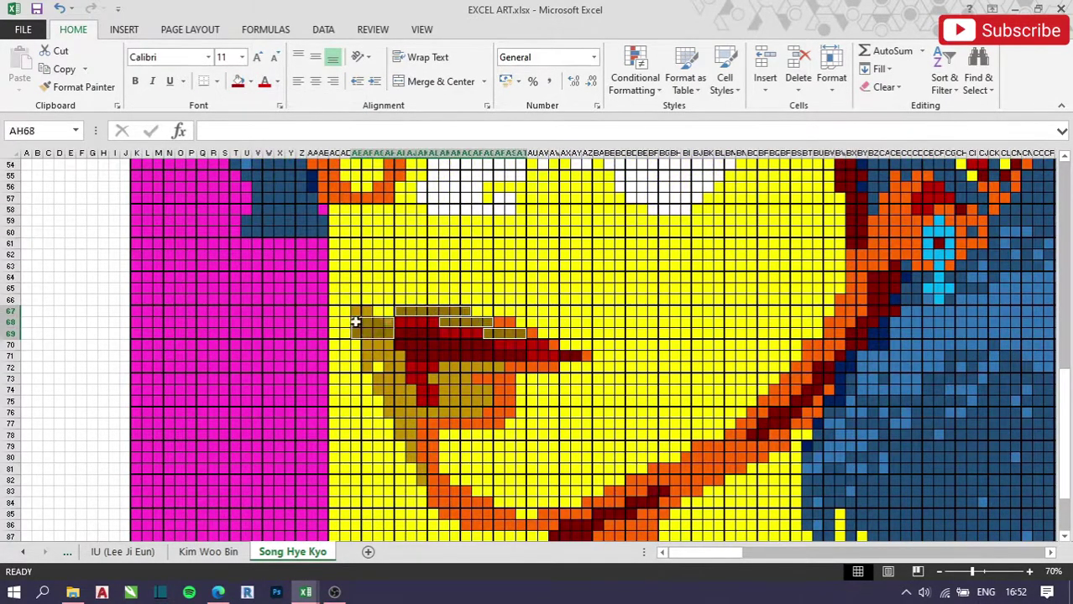
pyautogui.moveTo(354, 319); pyautogui.dragTo(491, 364)
pyautogui.click(255, 82)
pyautogui.click(317, 241)
pyautogui.scroll(2, 352, 278)
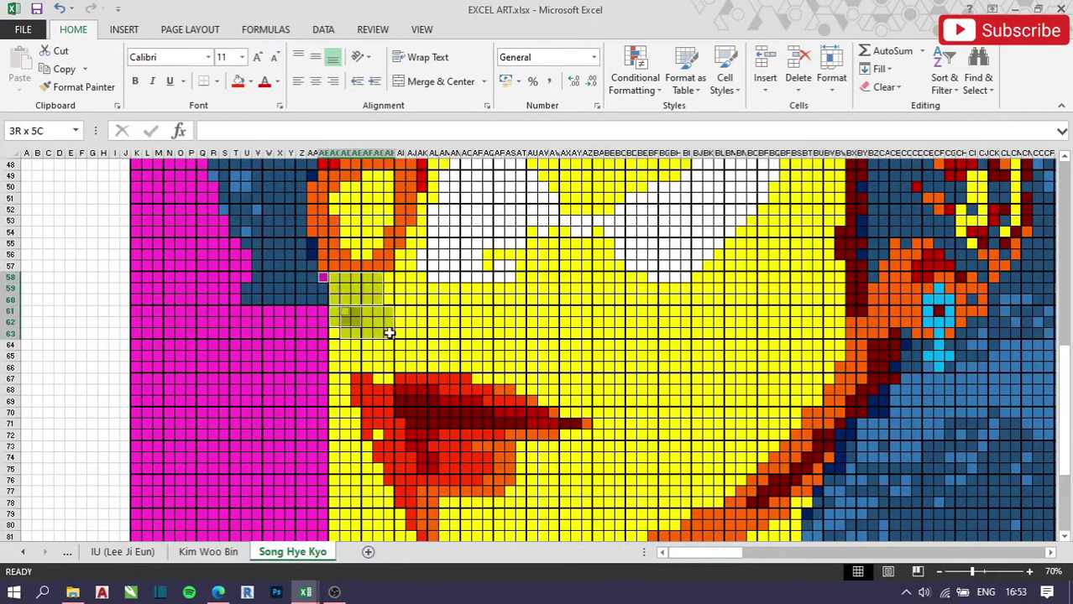
pyautogui.moveTo(335, 286); pyautogui.dragTo(451, 360)
pyautogui.click(250, 82)
pyautogui.click(277, 235)
pyautogui.moveTo(394, 289); pyautogui.dragTo(442, 323)
pyautogui.click(251, 81)
pyautogui.click(250, 204)
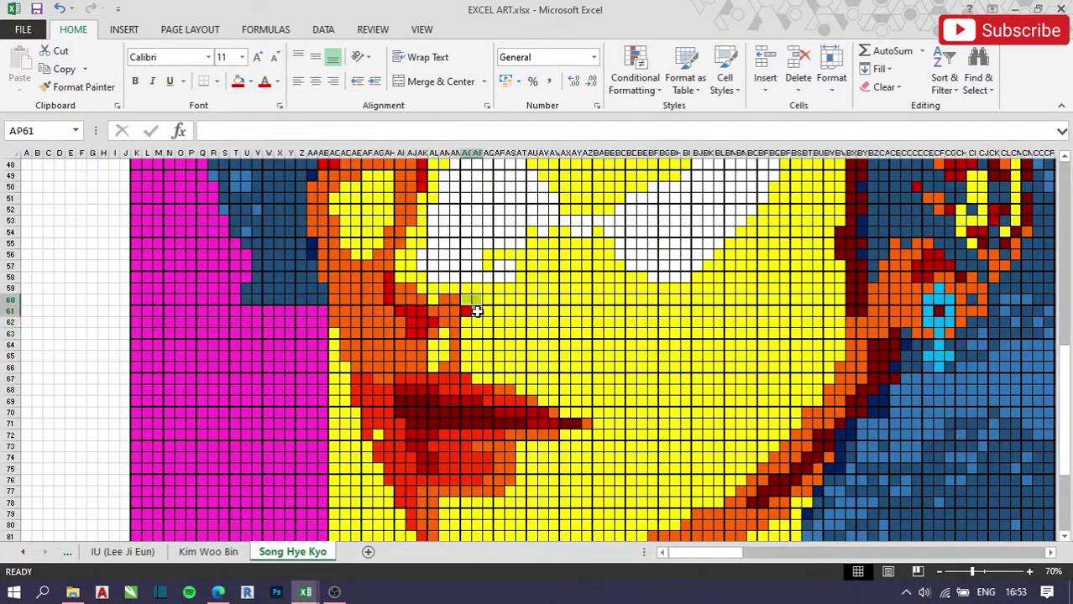
# Paint cells blue, then fill the lower-left block Y83:AT90 and a column strip dark blue.
pyautogui.scroll(-4, 466, 312)
pyautogui.click(250, 82)
pyautogui.click(323, 235)
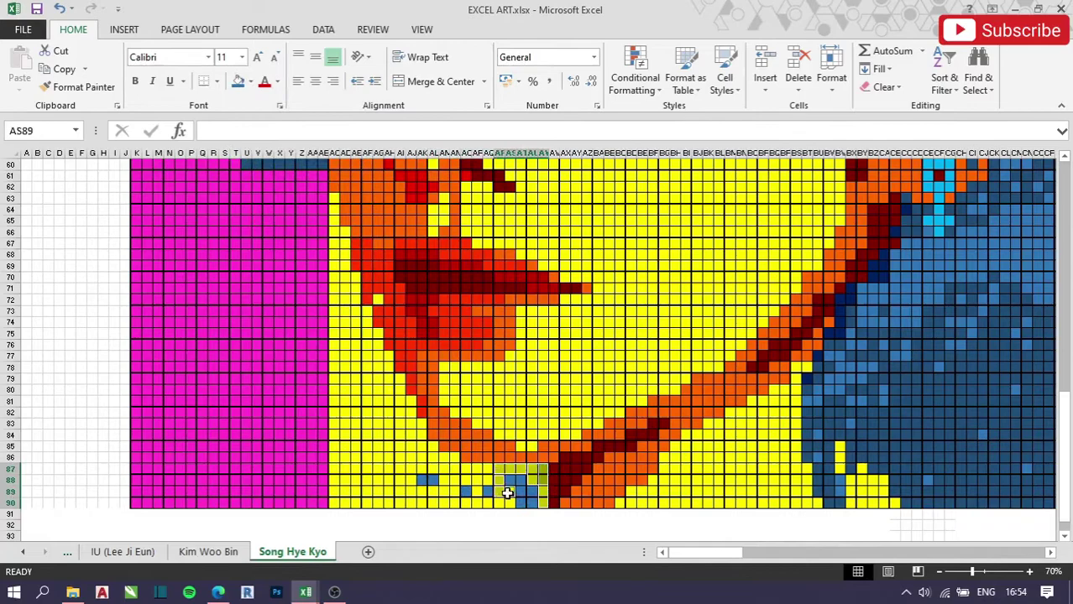
pyautogui.moveTo(545, 496)
pyautogui.mouseDown()
pyautogui.moveTo(284, 480)
pyautogui.moveTo(235, 410)
pyautogui.mouseUp()
pyautogui.press('F4')
pyautogui.moveTo(257, 324); pyautogui.dragTo(259, 172)
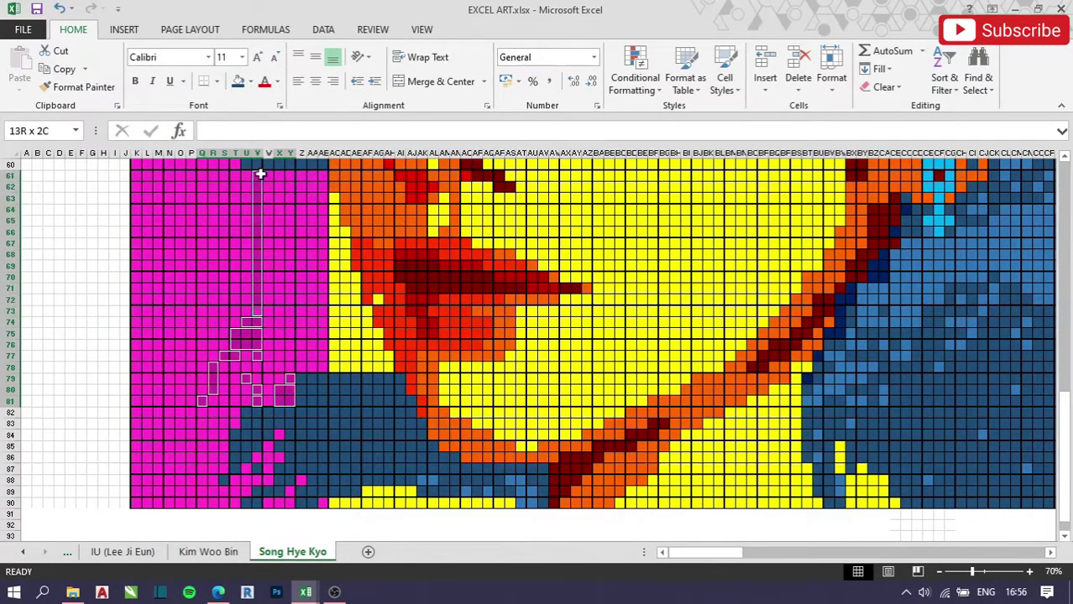
pyautogui.press('F4')
# Fill the remaining lower-left hair and shoulder cells dark blue.
pyautogui.scroll(1, 277, 193)
pyautogui.moveTo(300, 209); pyautogui.dragTo(353, 312)
pyautogui.keyDown('ctrl'); pyautogui.moveTo(311, 243); pyautogui.dragTo(317, 408); pyautogui.keyUp('ctrl')
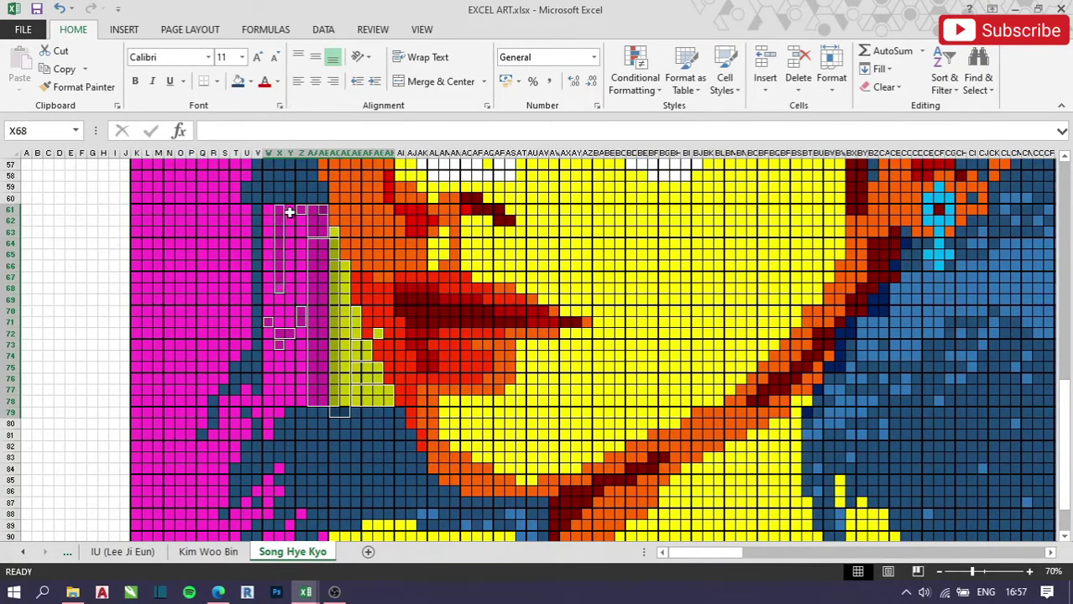
pyautogui.keyDown('ctrl'); pyautogui.moveTo(288, 212); pyautogui.dragTo(287, 412); pyautogui.keyUp('ctrl')
pyautogui.press('F4')
pyautogui.scroll(-3, 345, 362)
pyautogui.click(251, 82)
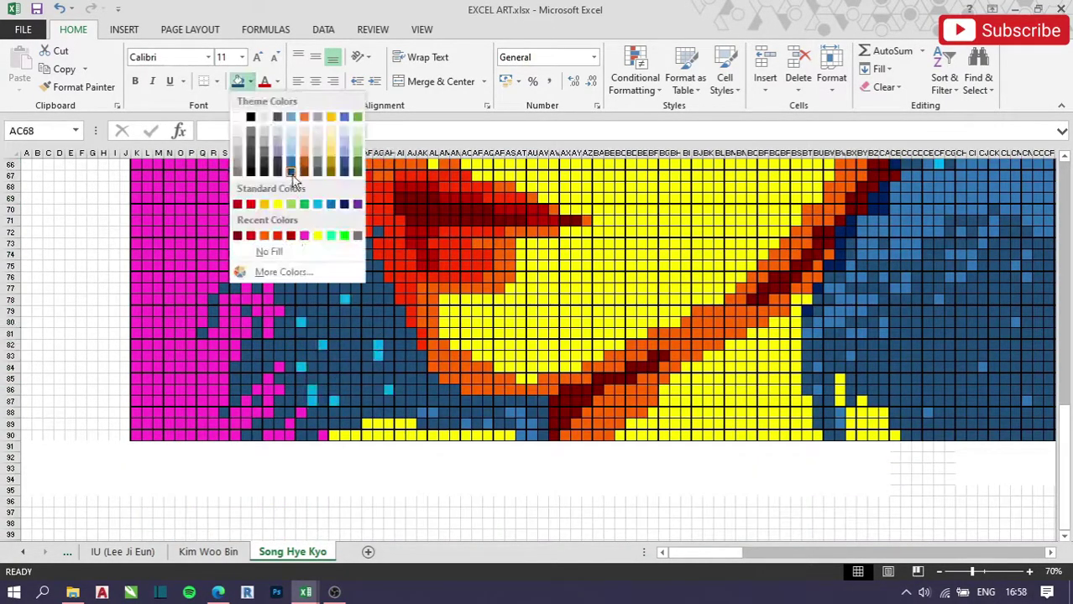
pyautogui.click(292, 172)
pyautogui.scroll(-3, 376, 264)
# Fill the title letter cells yellow to spell SONG HYE KYO.
pyautogui.scroll(10, 504, 336)
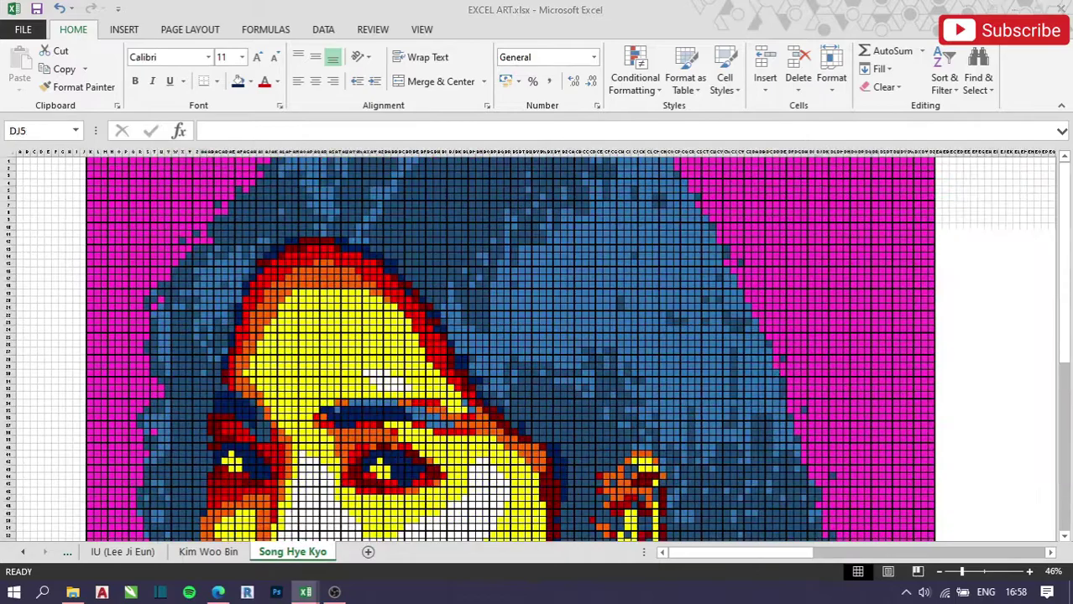
pyautogui.scroll(3, 810, 182)
pyautogui.moveTo(920, 190); pyautogui.dragTo(940, 190)
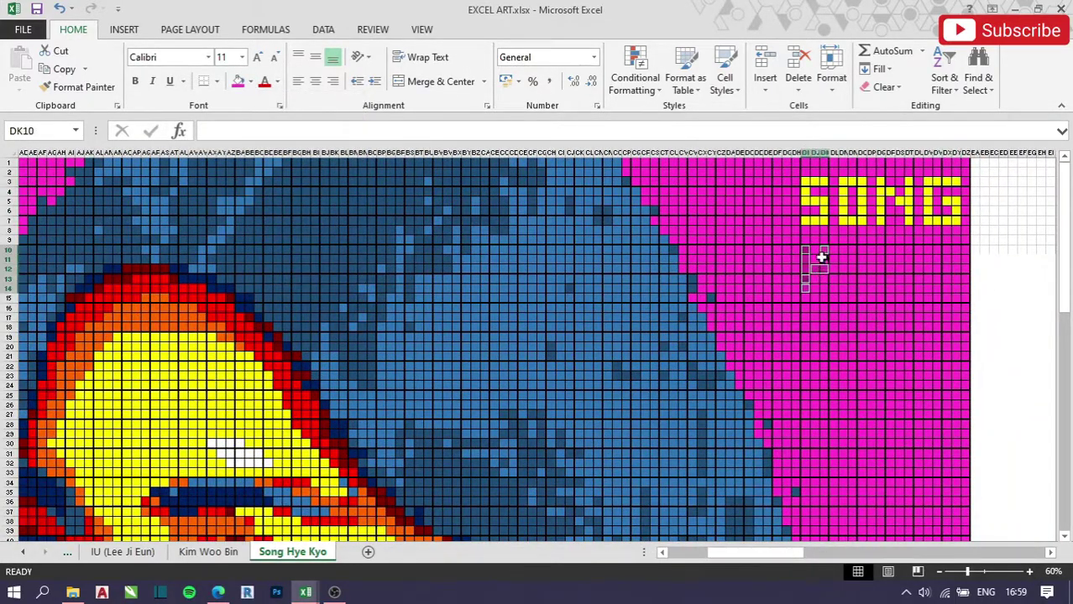
pyautogui.press('F4')
# Remove all borders from the portrait cells and move the reference photo beside it.
pyautogui.keyDown('ctrl'); pyautogui.moveTo(807, 354); pyautogui.dragTo(896, 350); pyautogui.keyUp('ctrl')
pyautogui.press('F4')
pyautogui.scroll(-5, 895, 350)
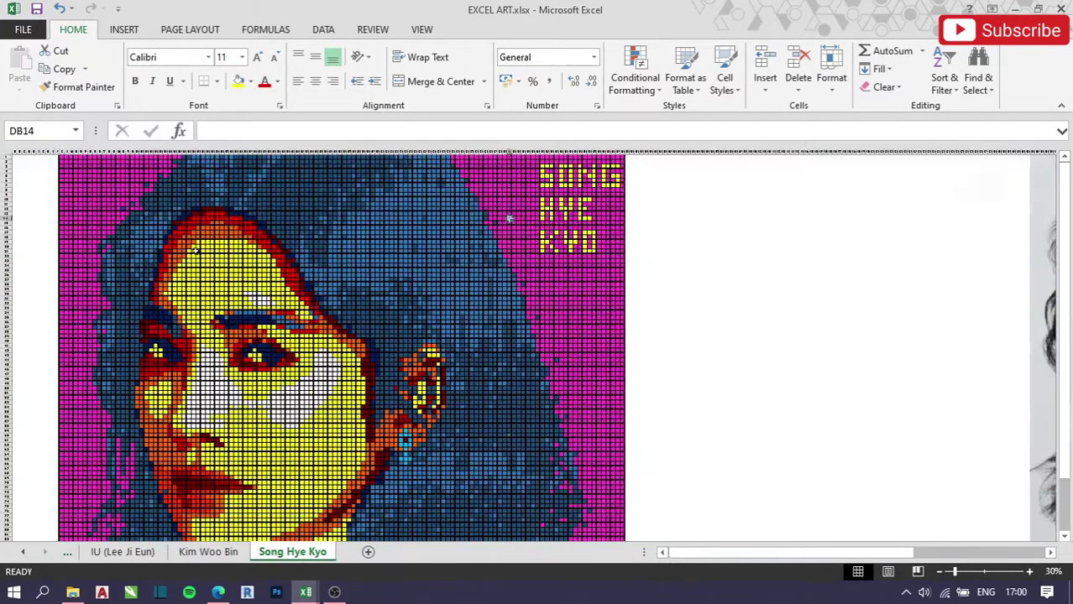
pyautogui.moveTo(58, 153)
pyautogui.mouseDown()
pyautogui.moveTo(501, 528)
pyautogui.moveTo(624, 522)
pyautogui.mouseUp()
pyautogui.click(218, 82)
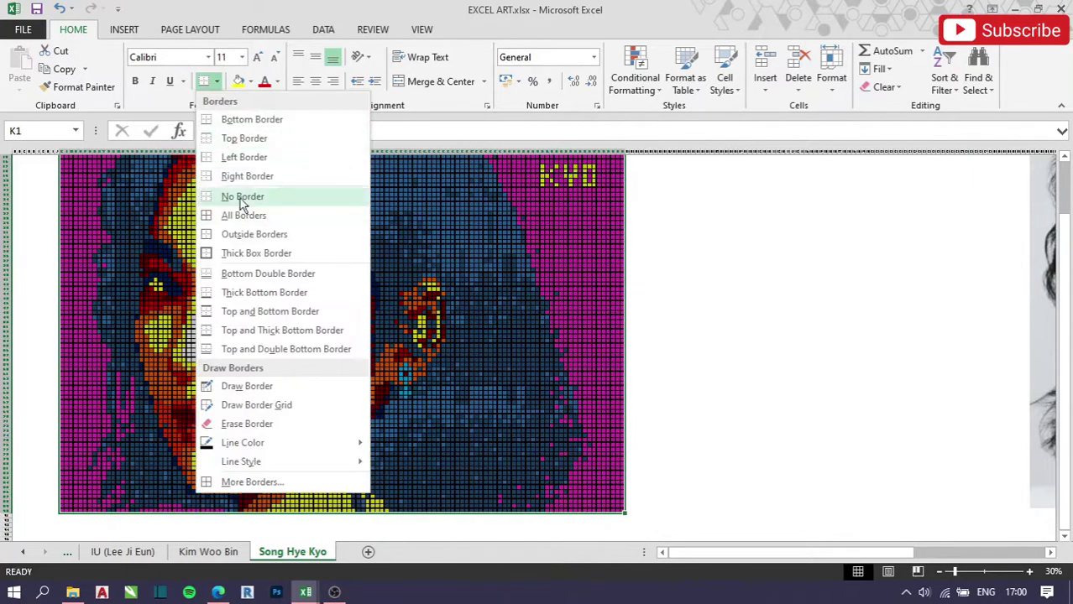
pyautogui.click(210, 198)
pyautogui.click(502, 320)
pyautogui.moveTo(1032, 395); pyautogui.dragTo(628, 394)
# Adjust the workspace display and zoom in on the portrait and photo.
pyautogui.click(992, 8)
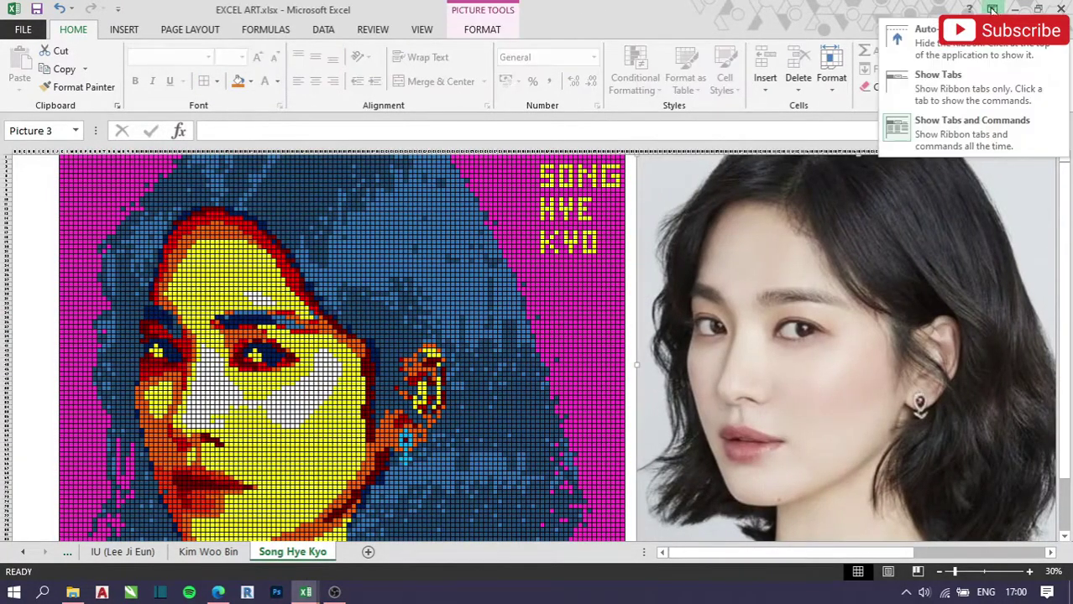
pyautogui.click(923, 29)
pyautogui.click(809, 12)
pyautogui.click(953, 574)
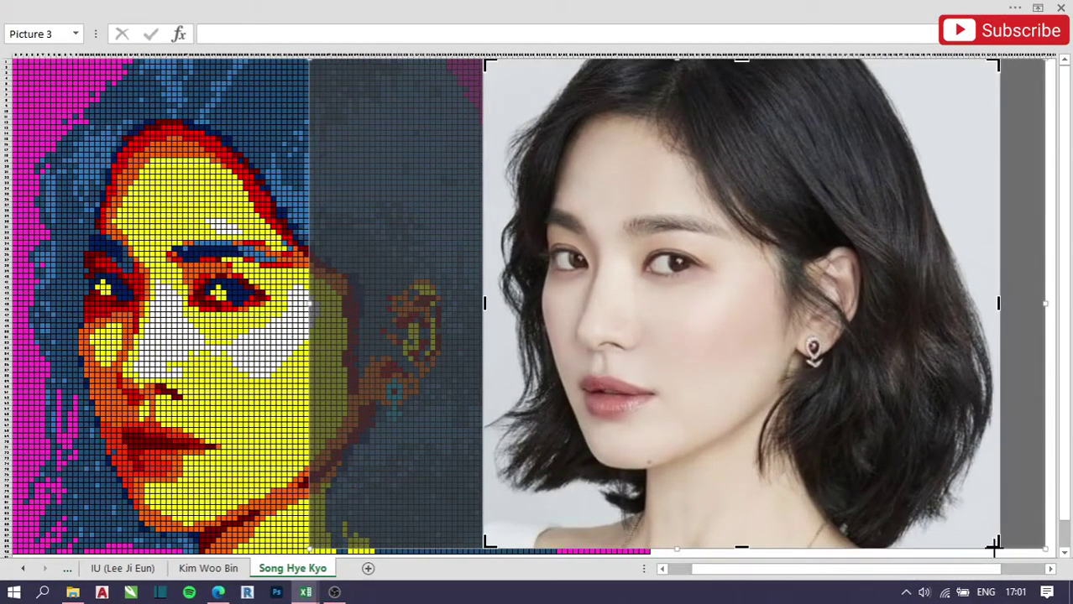
# Crop the photo's bottom to the portrait height and move it flush against the art.
pyautogui.moveTo(993, 545); pyautogui.dragTo(1027, 485)
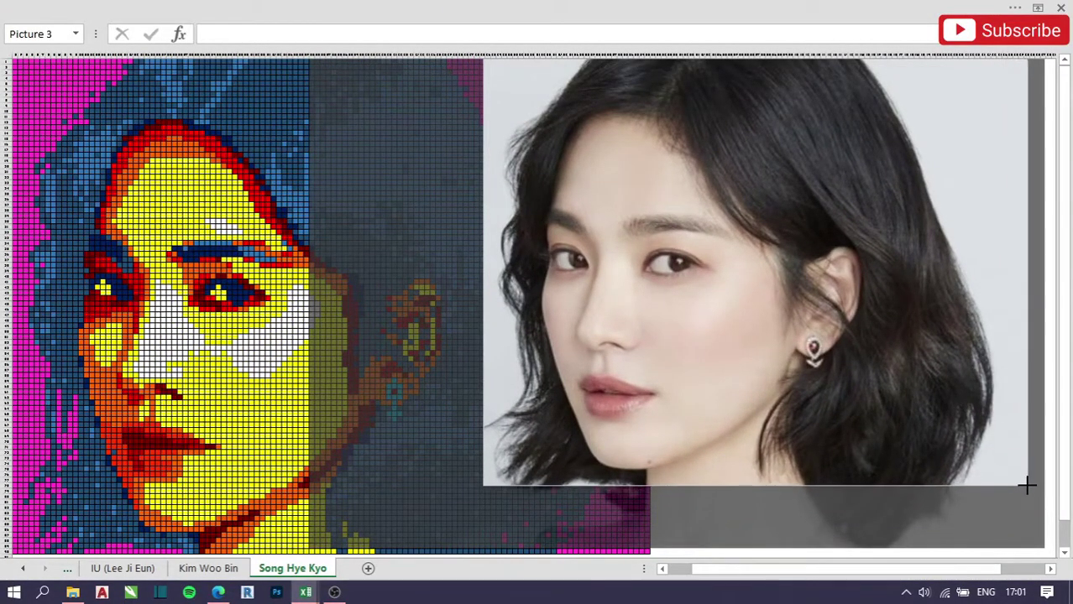
pyautogui.moveTo(1027, 485); pyautogui.dragTo(1025, 487)
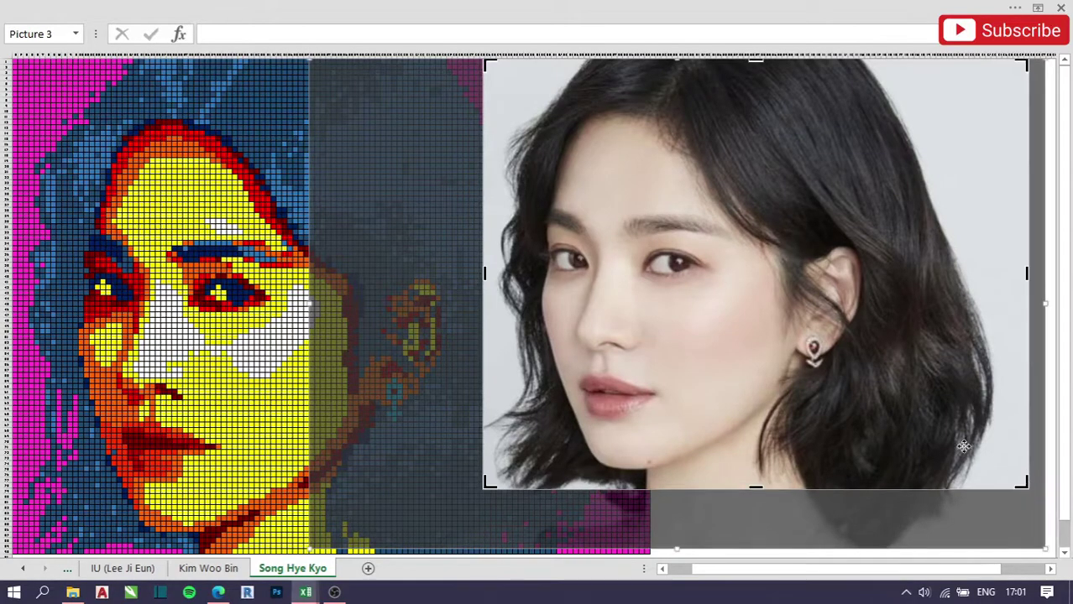
pyautogui.press('Escape')
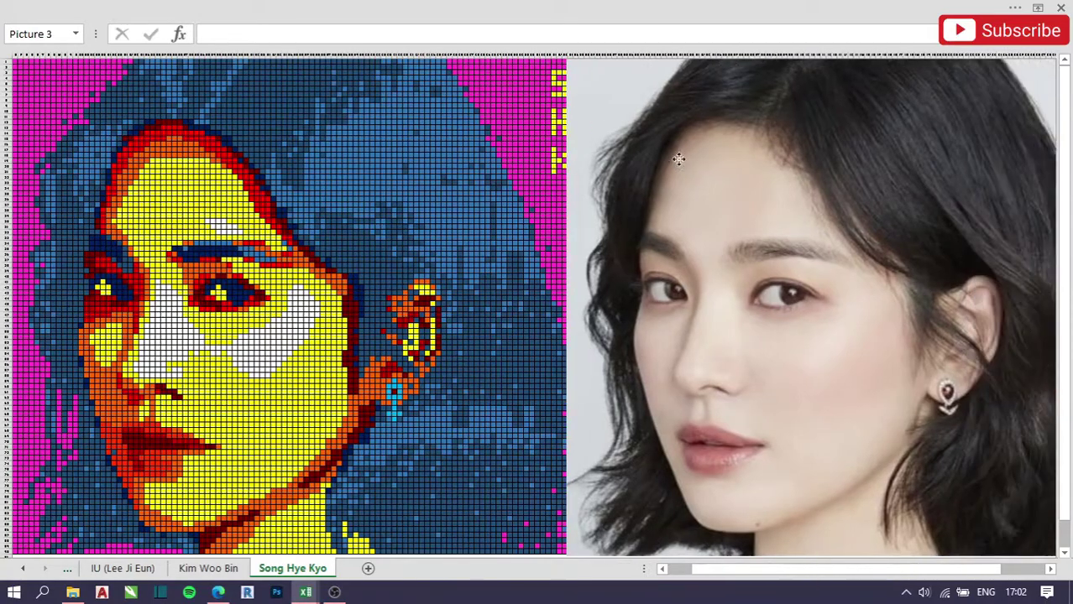
pyautogui.moveTo(678, 159); pyautogui.dragTo(668, 161)
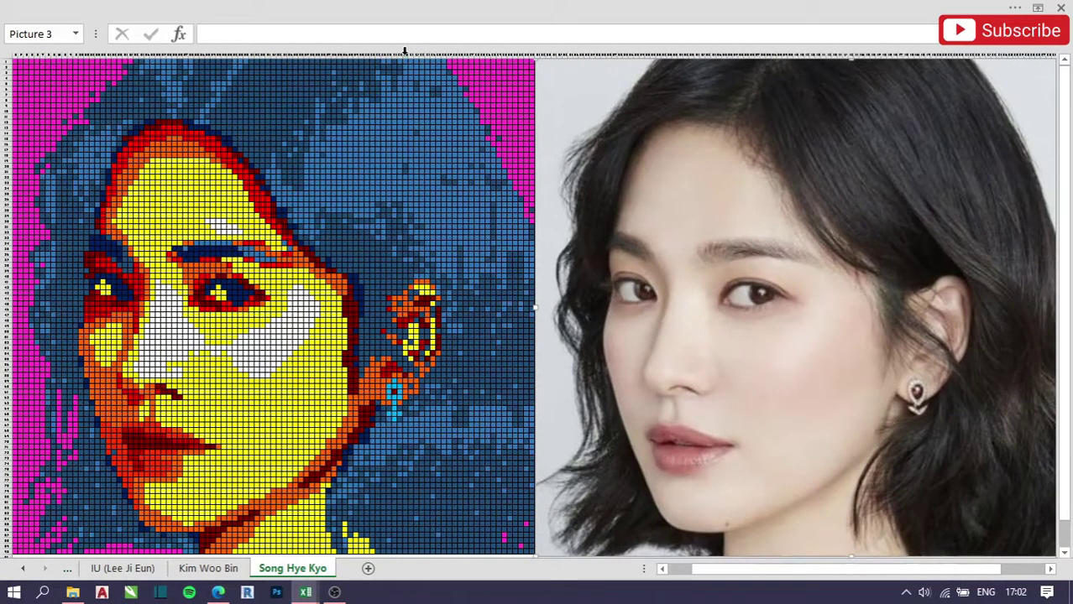